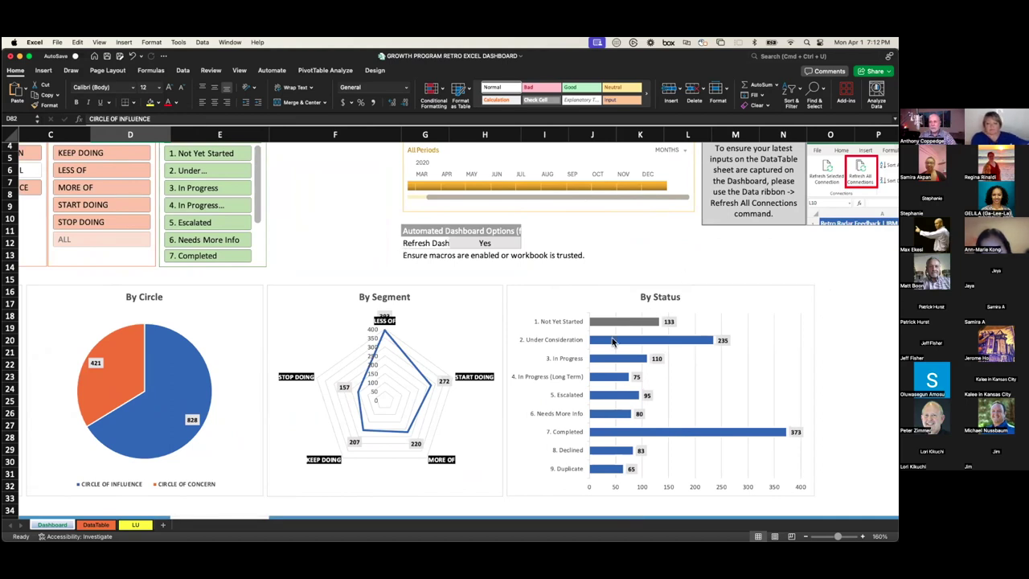
Step: Examine the counts of each status bar in the By Status chart, from Not Yet Started through Duplicate
{"action": "mouse_move", "coordinate": [630, 329]}
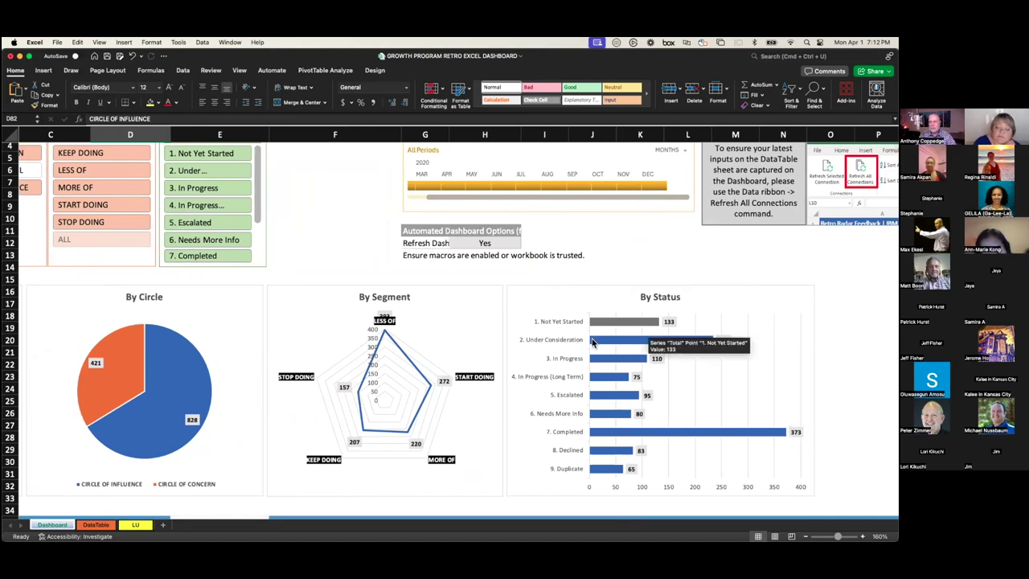
{"action": "mouse_move", "coordinate": [714, 337]}
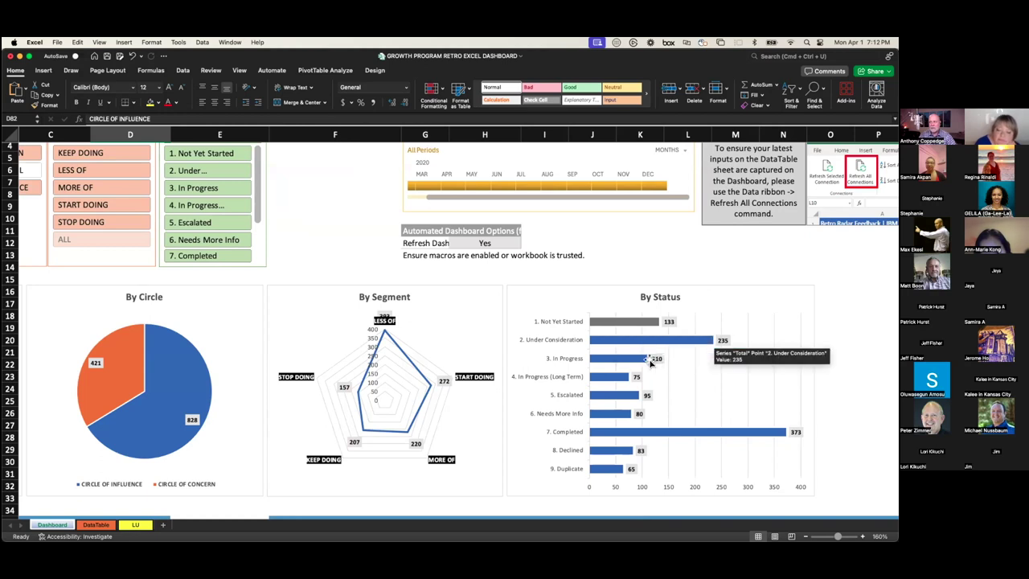
{"action": "mouse_move", "coordinate": [620, 375]}
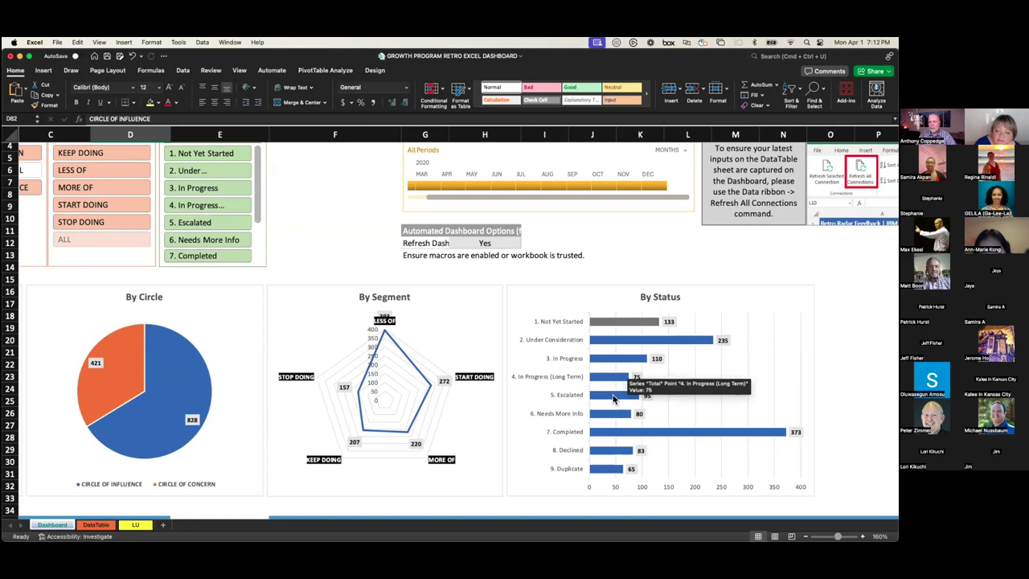
{"action": "mouse_move", "coordinate": [632, 399]}
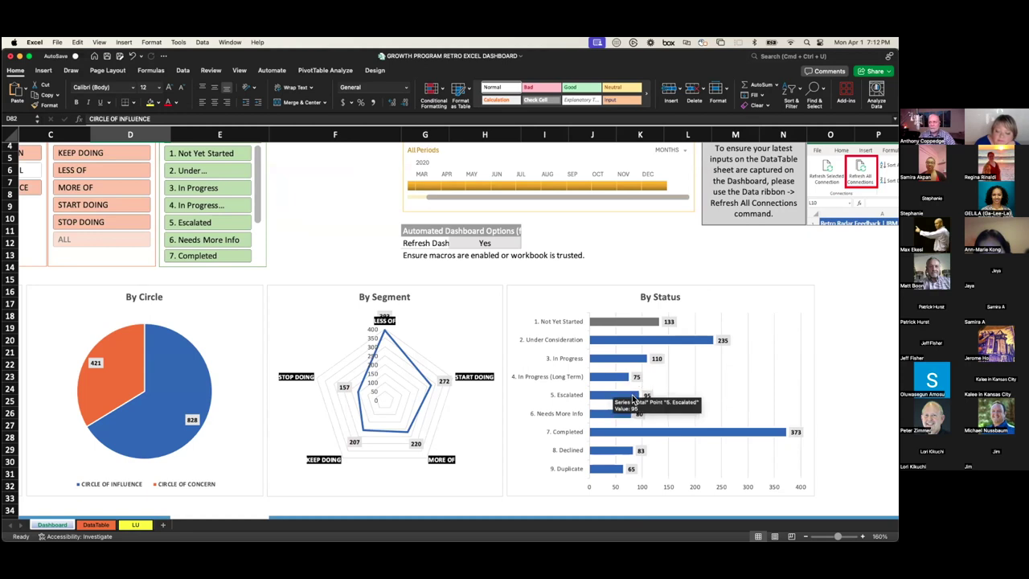
{"action": "mouse_move", "coordinate": [607, 418]}
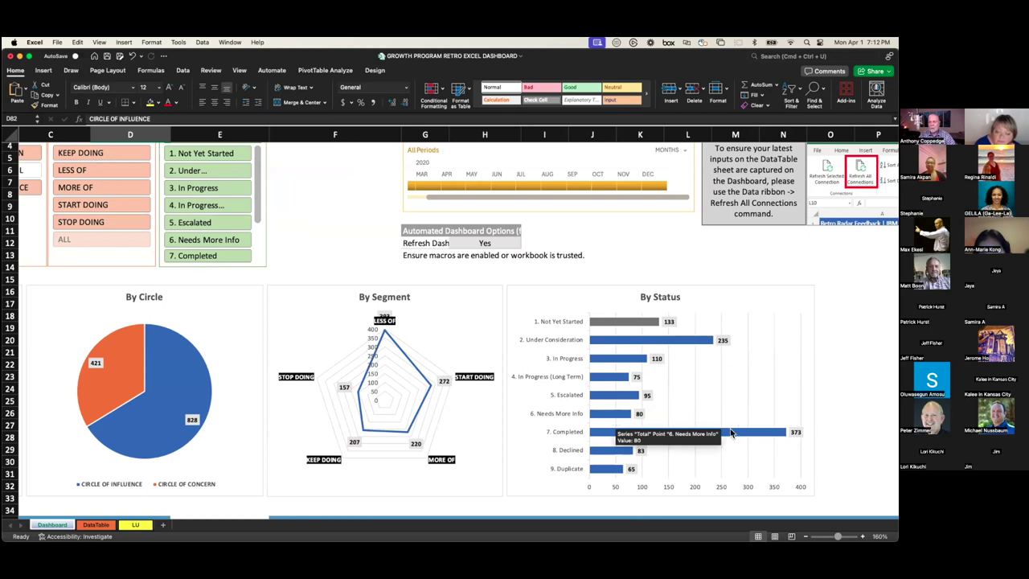
{"action": "mouse_move", "coordinate": [710, 436]}
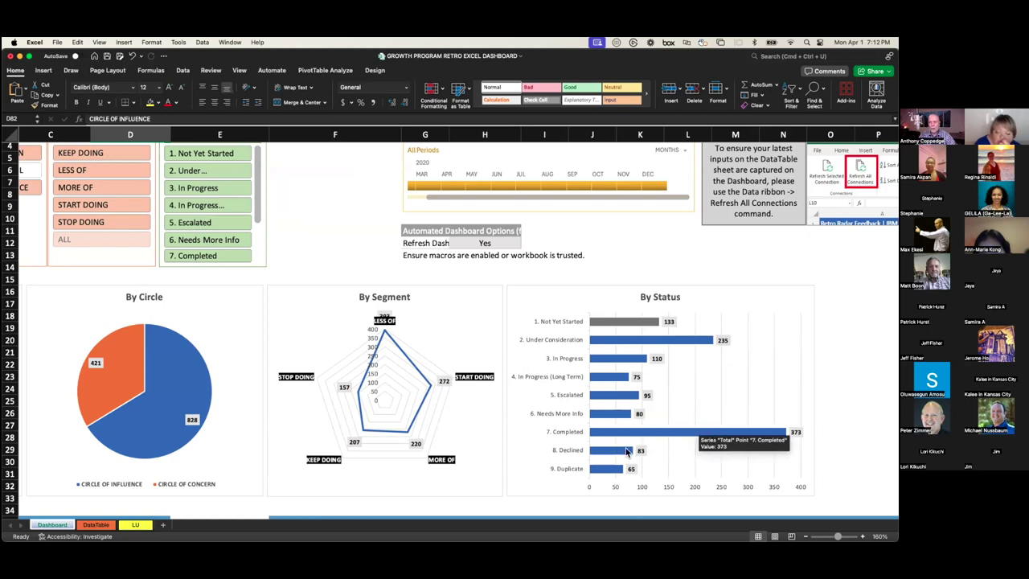
{"action": "mouse_move", "coordinate": [618, 453]}
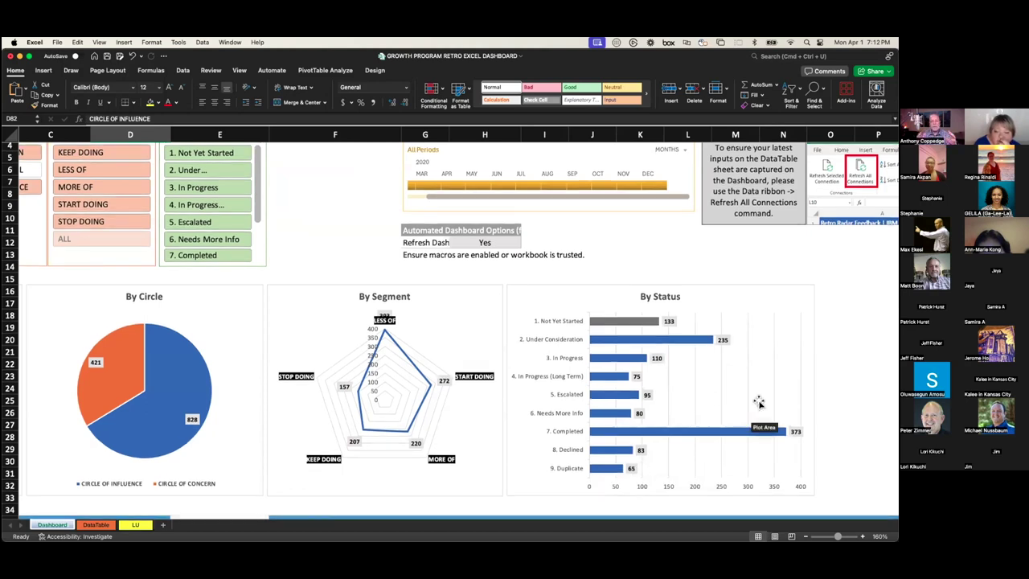
{"action": "scroll", "coordinate": [759, 402], "scroll_direction": "right", "scroll_amount": 1}
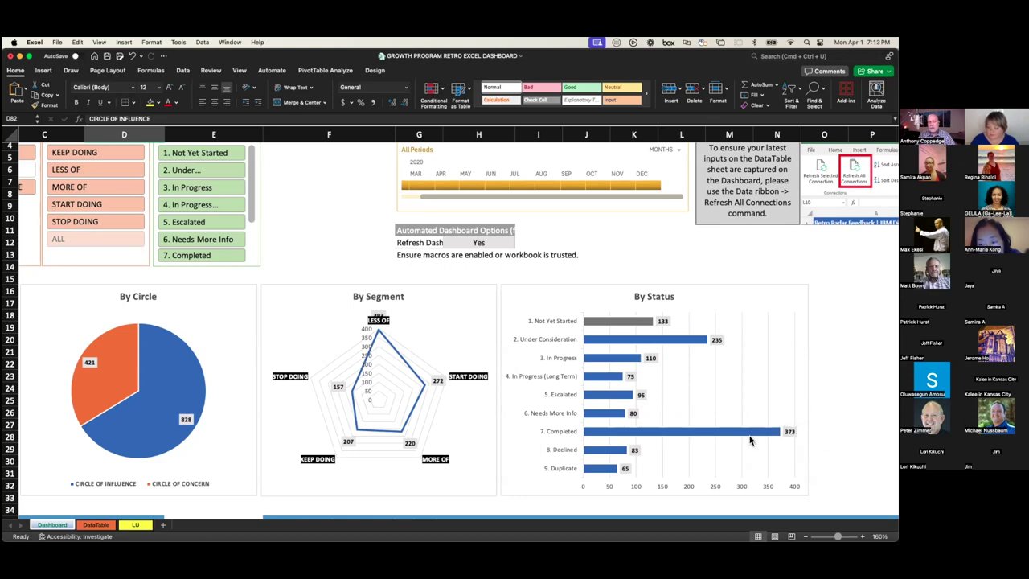
Step: Review the segment, category and BU status tables and the Details list below the charts, and return to the dashboard's filters
{"action": "scroll", "coordinate": [439, 419], "scroll_direction": "down", "scroll_amount": 10}
{"action": "scroll", "coordinate": [439, 419], "scroll_direction": "left", "scroll_amount": 2}
{"action": "scroll", "coordinate": [439, 419], "scroll_direction": "down", "scroll_amount": 6}
{"action": "scroll", "coordinate": [439, 419], "scroll_direction": "left", "scroll_amount": 1}
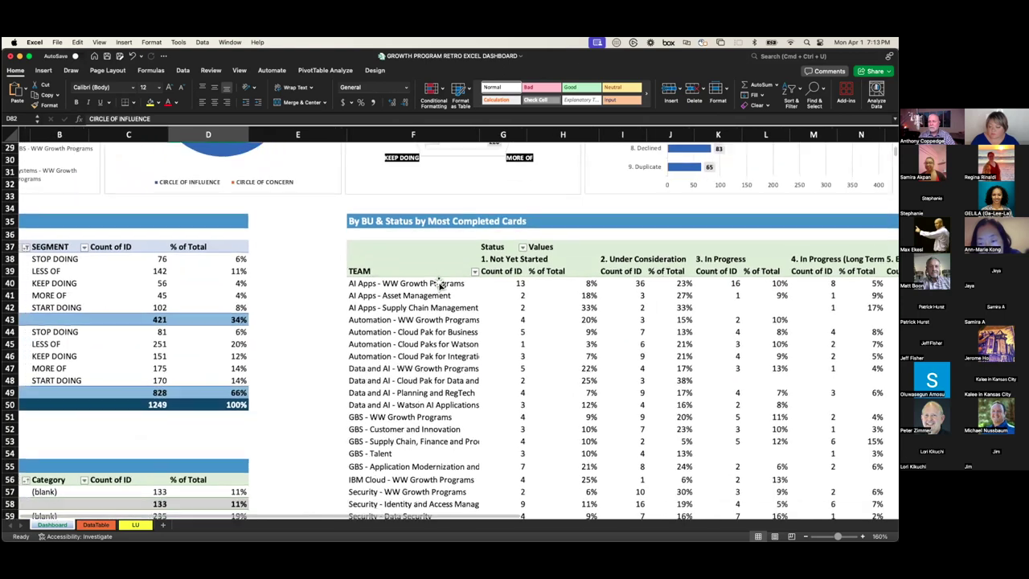
{"action": "scroll", "coordinate": [406, 272], "scroll_direction": "left", "scroll_amount": 2}
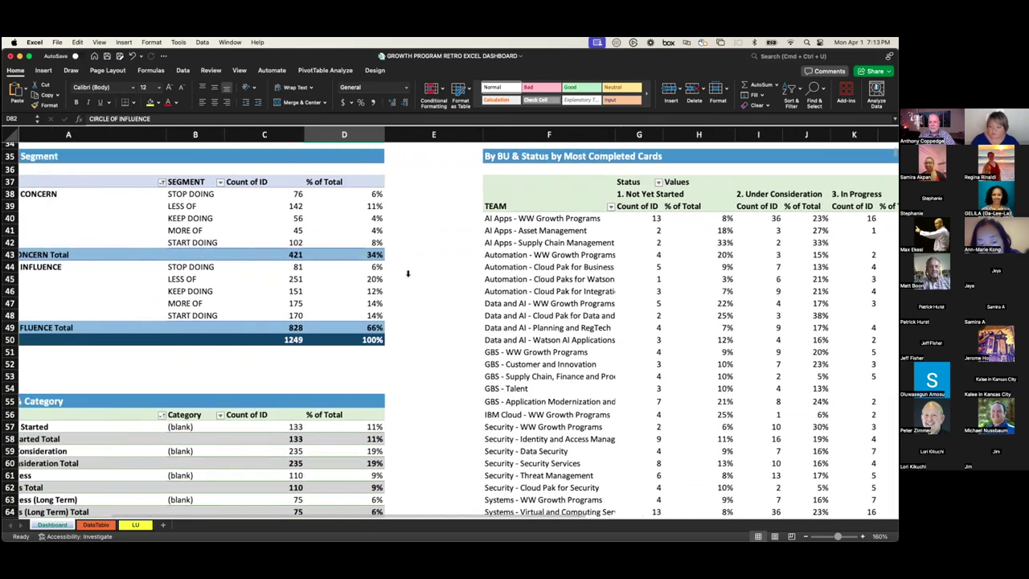
{"action": "scroll", "coordinate": [354, 273], "scroll_direction": "down", "scroll_amount": 15}
{"action": "scroll", "coordinate": [293, 274], "scroll_direction": "right", "scroll_amount": 1}
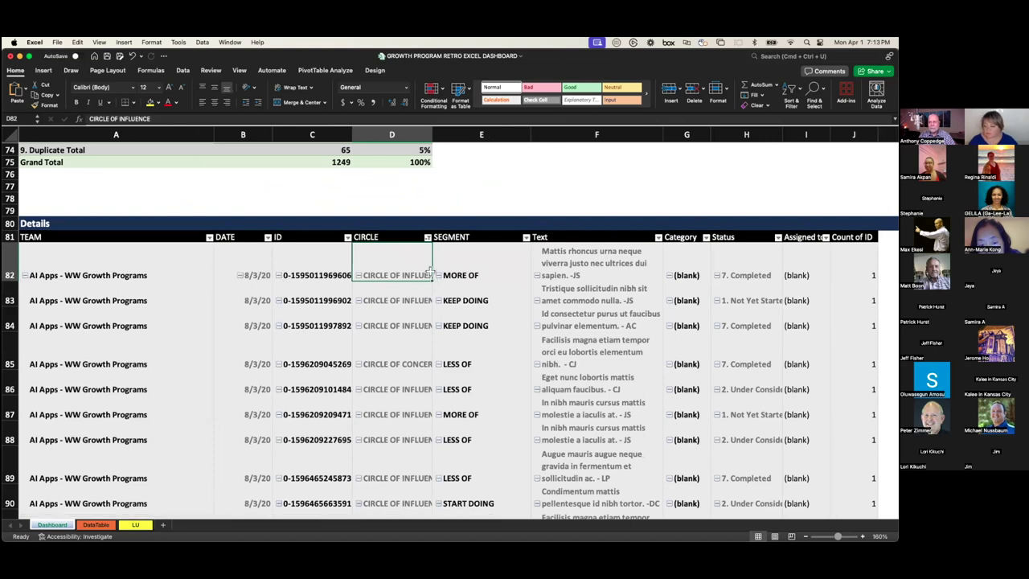
{"action": "left_click", "coordinate": [561, 197]}
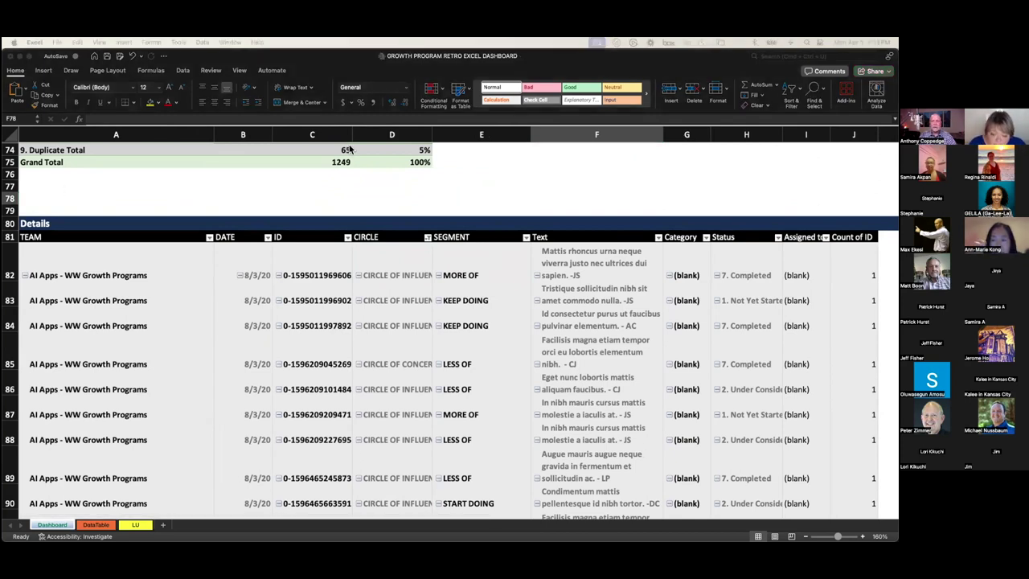
{"action": "scroll", "coordinate": [352, 150], "scroll_direction": "right", "scroll_amount": 1}
{"action": "left_click", "coordinate": [350, 53]}
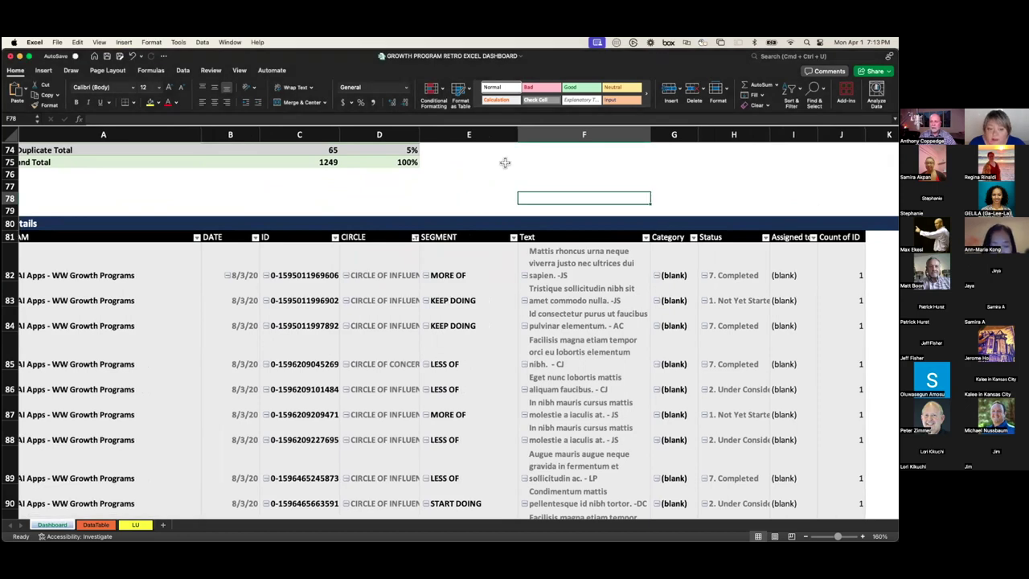
{"action": "left_click", "coordinate": [503, 161]}
{"action": "scroll", "coordinate": [505, 161], "scroll_direction": "up", "scroll_amount": 15}
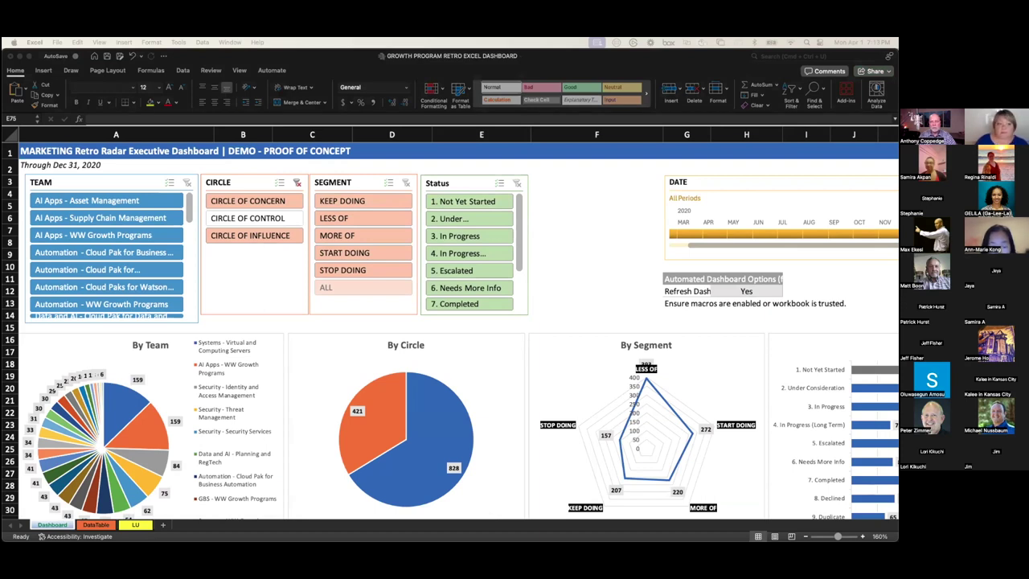
{"action": "left_click", "coordinate": [278, 186]}
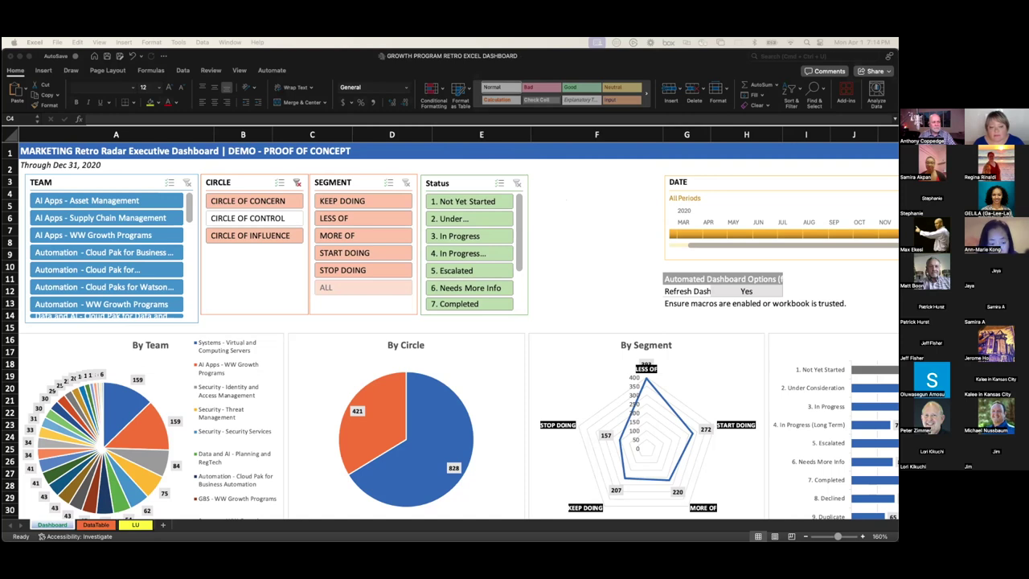
Step: Switch to the AGILE AUSTIN - SIG - Retrospective Radar mural in Safari and examine the sticky notes placed on the radar
{"action": "key", "text": "super+Tab"}
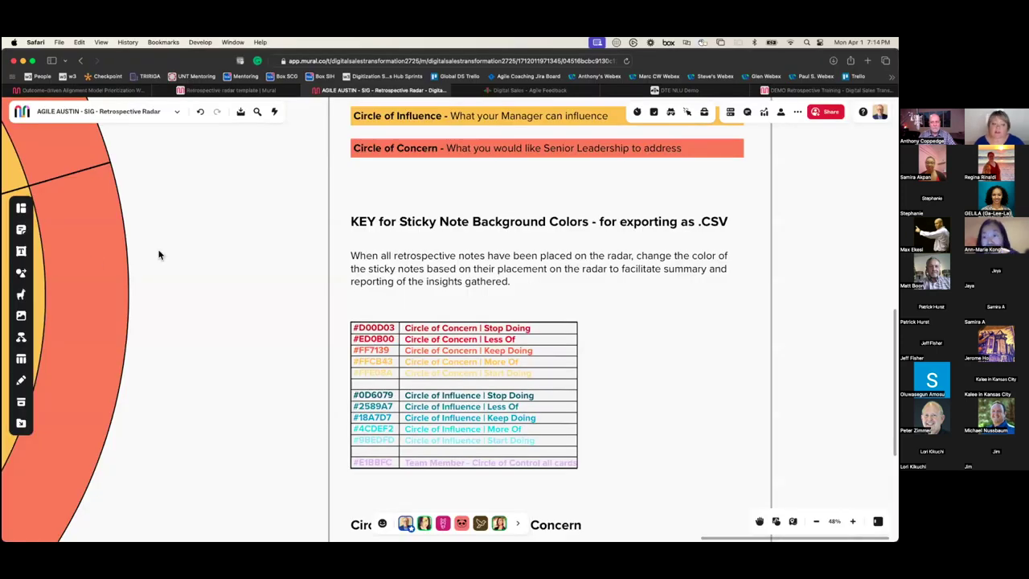
{"action": "scroll", "coordinate": [198, 233], "scroll_direction": "down", "scroll_amount": 10}
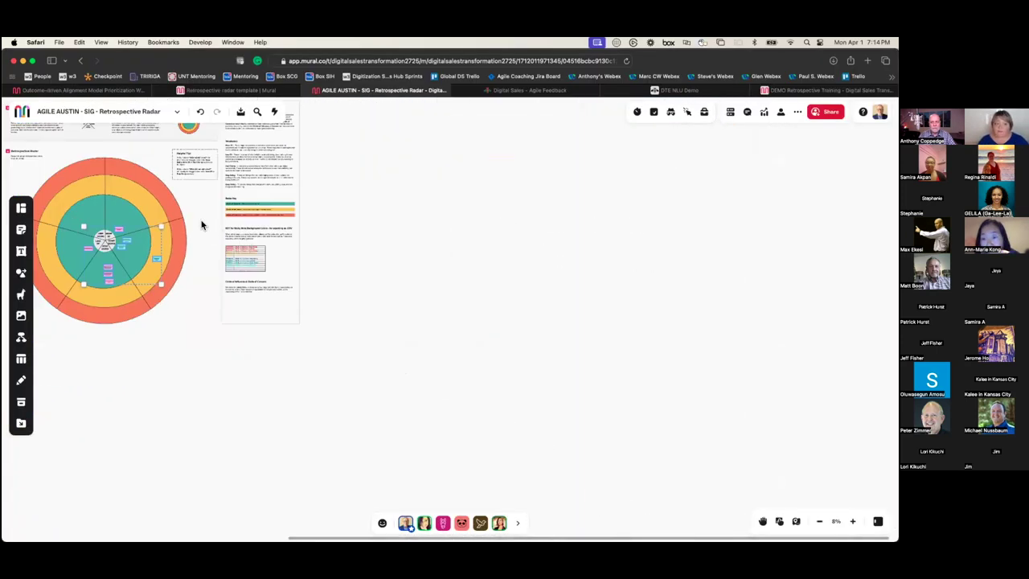
{"action": "scroll", "coordinate": [201, 225], "scroll_direction": "left", "scroll_amount": 5}
{"action": "scroll", "coordinate": [445, 278], "scroll_direction": "left", "scroll_amount": 5}
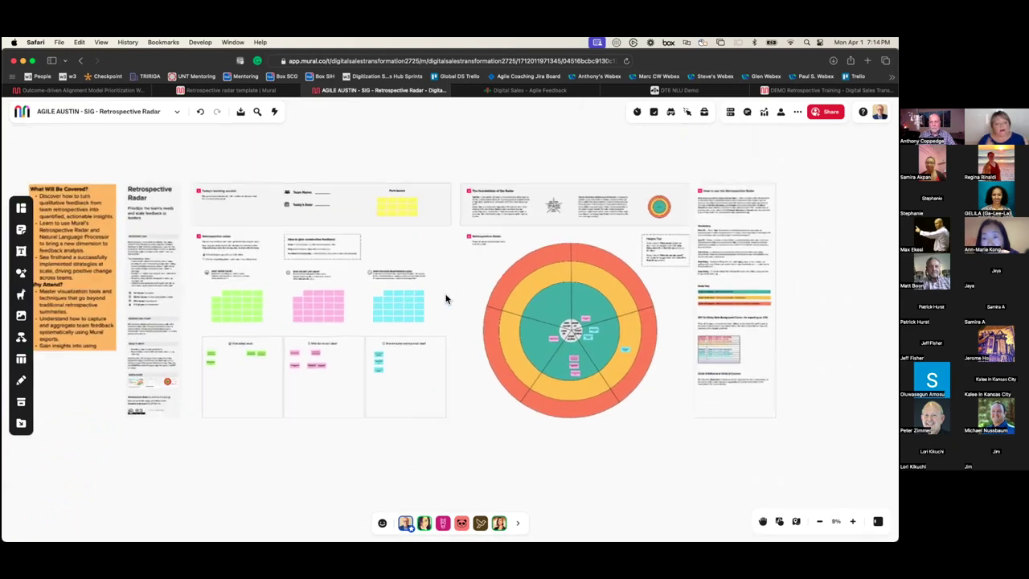
{"action": "scroll", "coordinate": [446, 299], "scroll_direction": "up", "scroll_amount": 5}
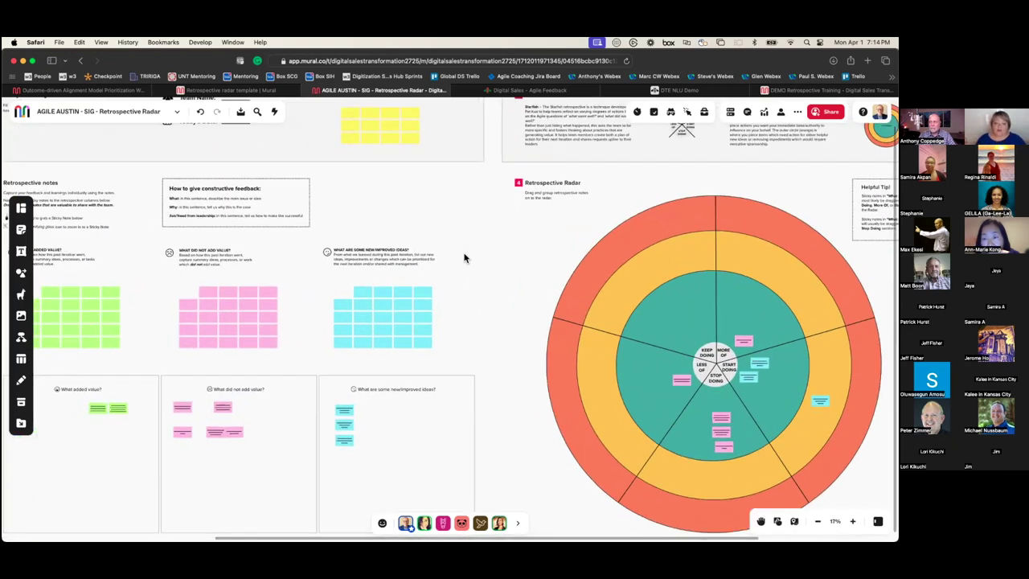
{"action": "scroll", "coordinate": [464, 257], "scroll_direction": "up", "scroll_amount": 2}
{"action": "scroll", "coordinate": [472, 257], "scroll_direction": "down", "scroll_amount": 2}
{"action": "scroll", "coordinate": [649, 172], "scroll_direction": "right", "scroll_amount": 5}
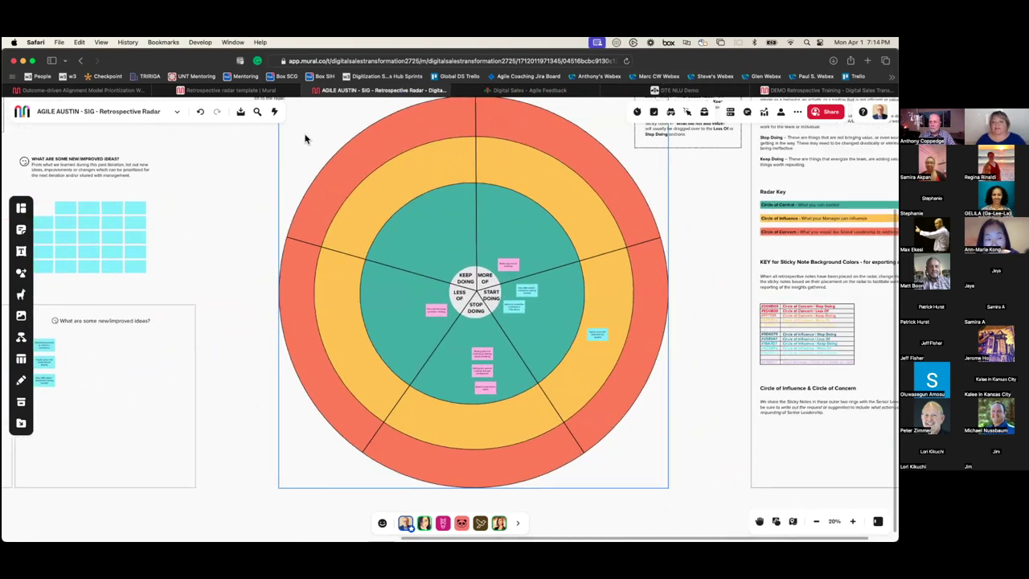
Step: Open the IBM Watson Natural Language Understanding demo and set it to analyze custom input text
{"action": "left_click", "coordinate": [674, 90]}
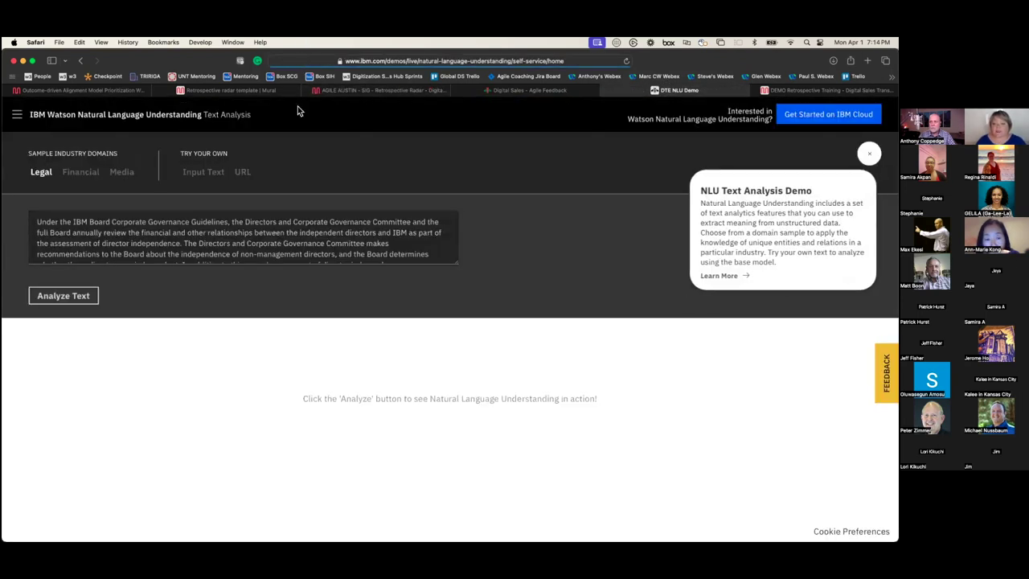
{"action": "left_click", "coordinate": [199, 171]}
{"action": "left_click", "coordinate": [181, 246]}
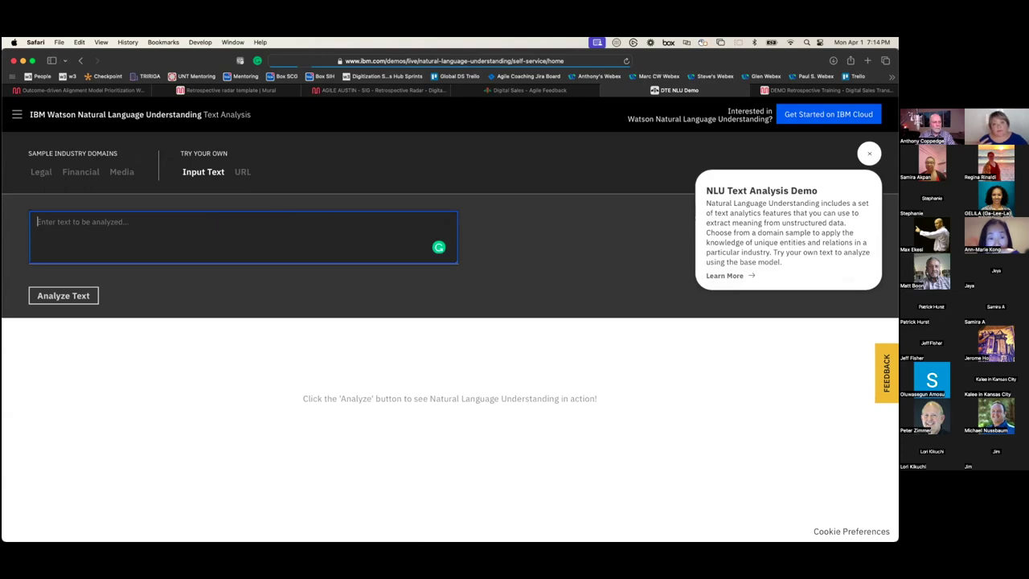
Step: Switch to the exported Retrospective Radar CSV in Excel and copy the feedback entries in B2:B9 of the Text column
{"action": "key", "text": "super+Tab"}
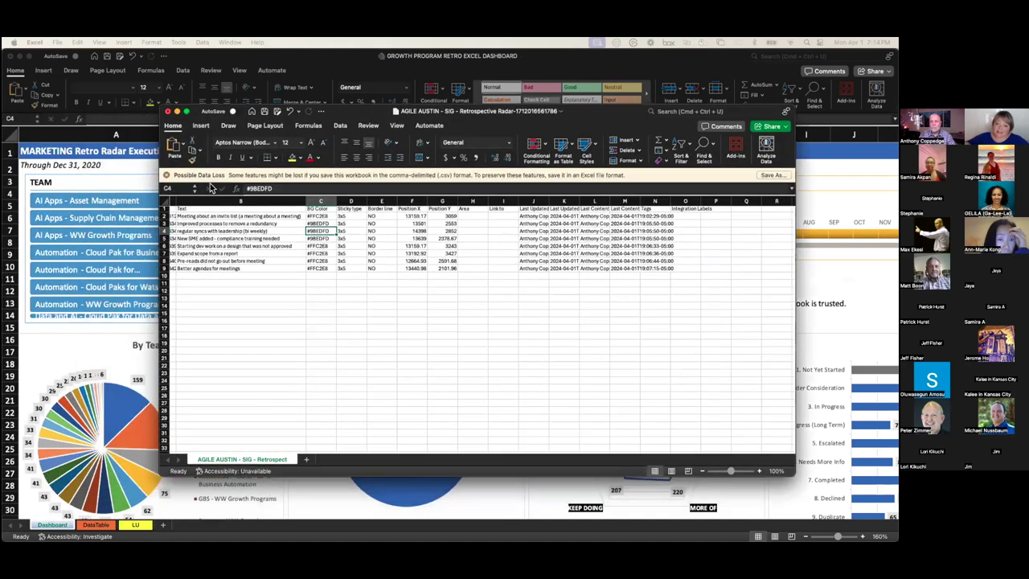
{"action": "left_click", "coordinate": [204, 215]}
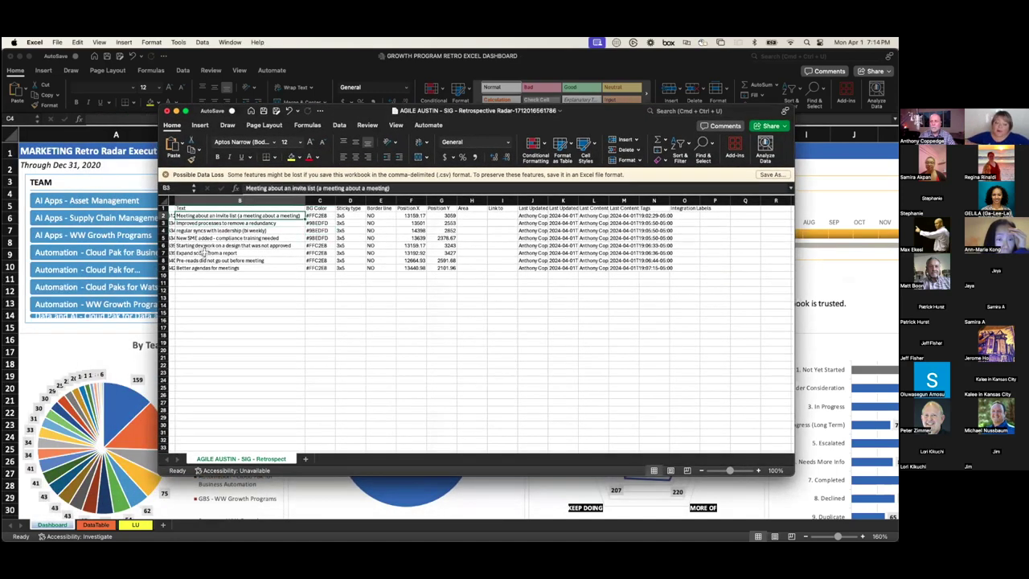
{"action": "left_click", "coordinate": [205, 267], "text": "shift"}
{"action": "key", "text": "cmd+c"}
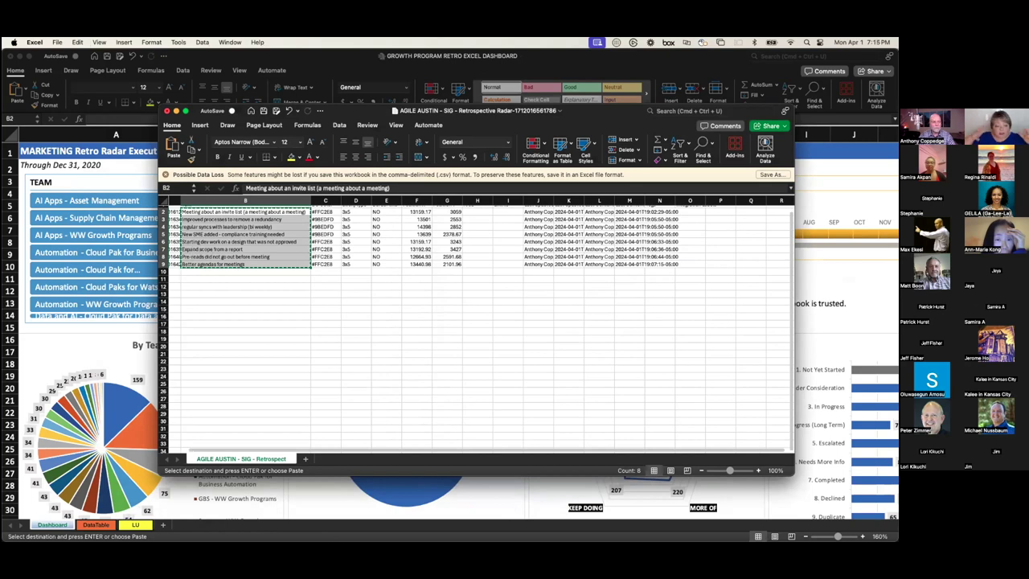
Step: Switch back to the Watson demo in Safari, paste the copied feedback as input text and analyze it
{"action": "key", "text": "super+Tab"}
{"action": "key", "text": "super+v"}
{"action": "left_click", "coordinate": [63, 295]}
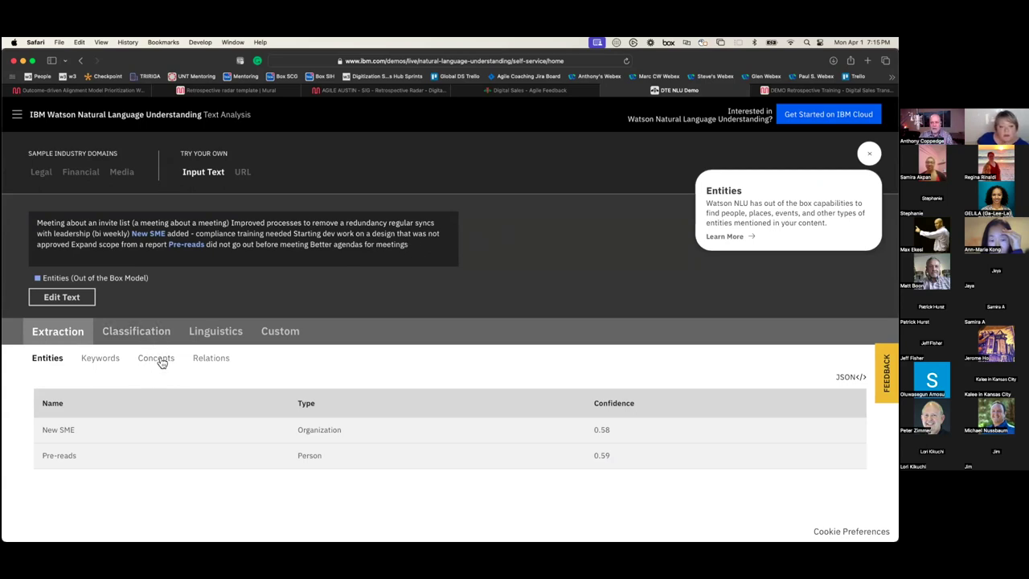
Step: Review the keywords and the concepts extracted from the feedback text
{"action": "left_click", "coordinate": [98, 358]}
{"action": "scroll", "coordinate": [431, 287], "scroll_direction": "down", "scroll_amount": 1}
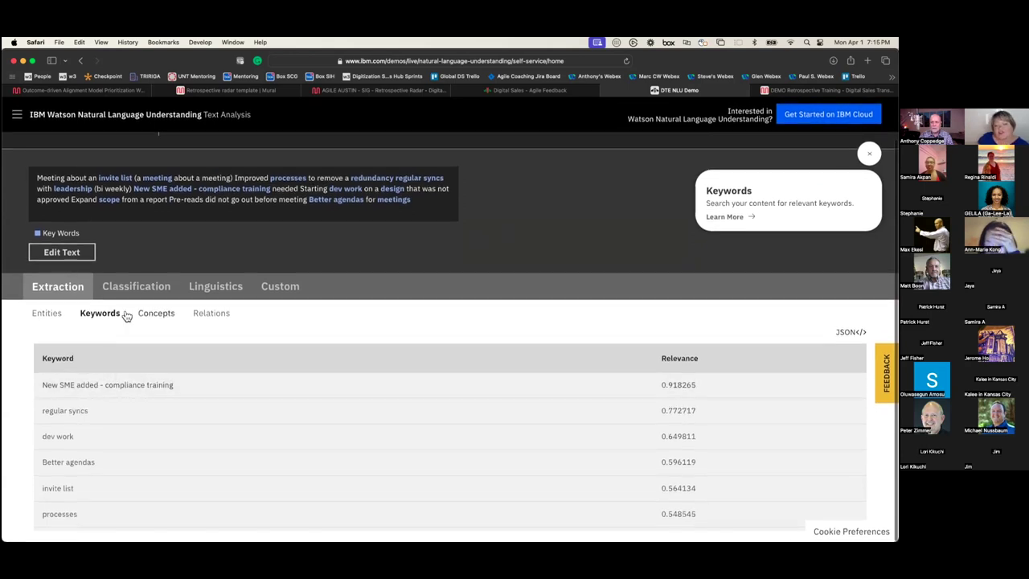
{"action": "left_click", "coordinate": [158, 312]}
{"action": "scroll", "coordinate": [231, 334], "scroll_direction": "down", "scroll_amount": 1}
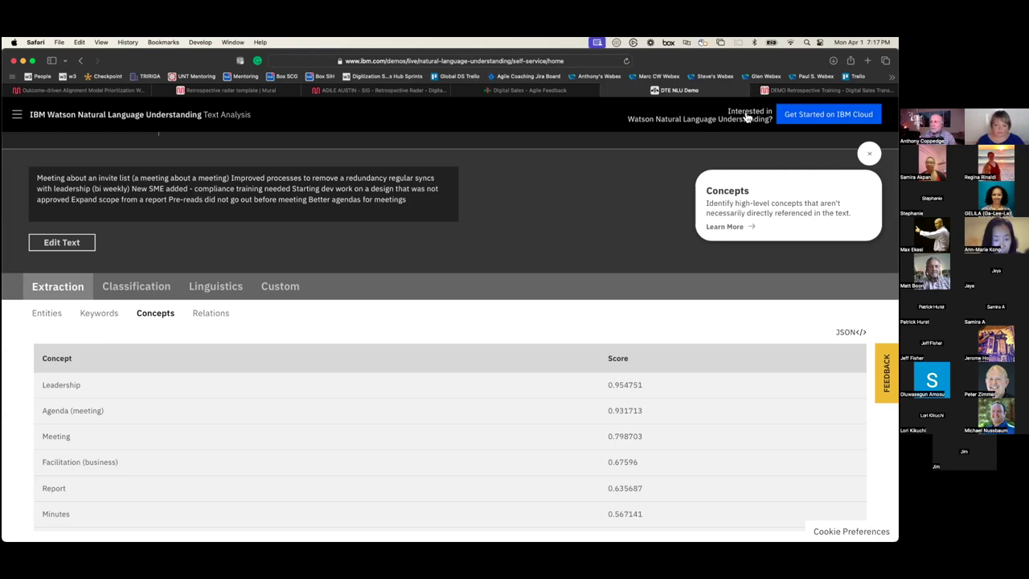
Step: Open the demo retrospective training mural and sign in to the Agile Feedback page with the saved w3id credentials, entering the computer account password
{"action": "left_click", "coordinate": [785, 91]}
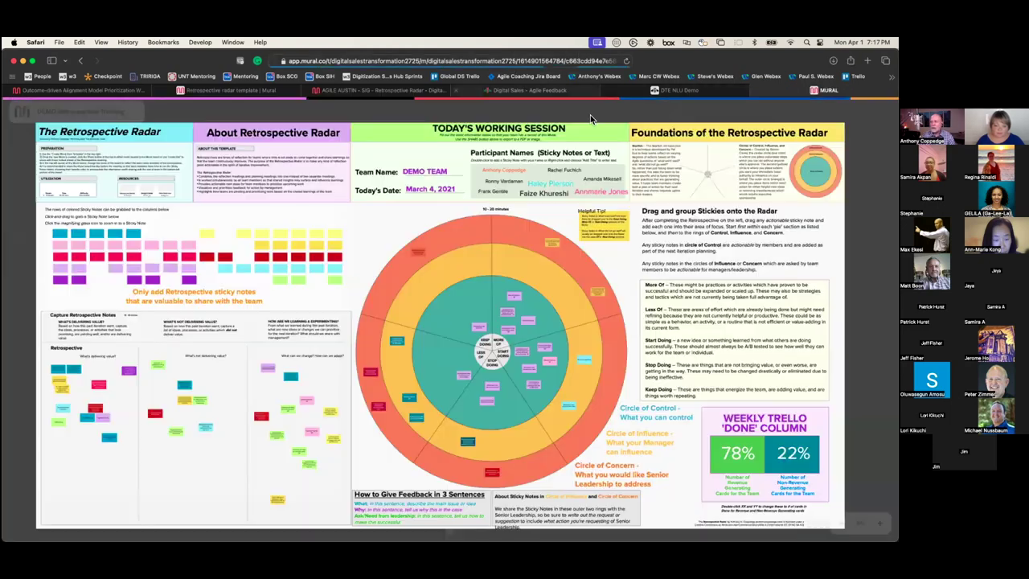
{"action": "left_click", "coordinate": [527, 90]}
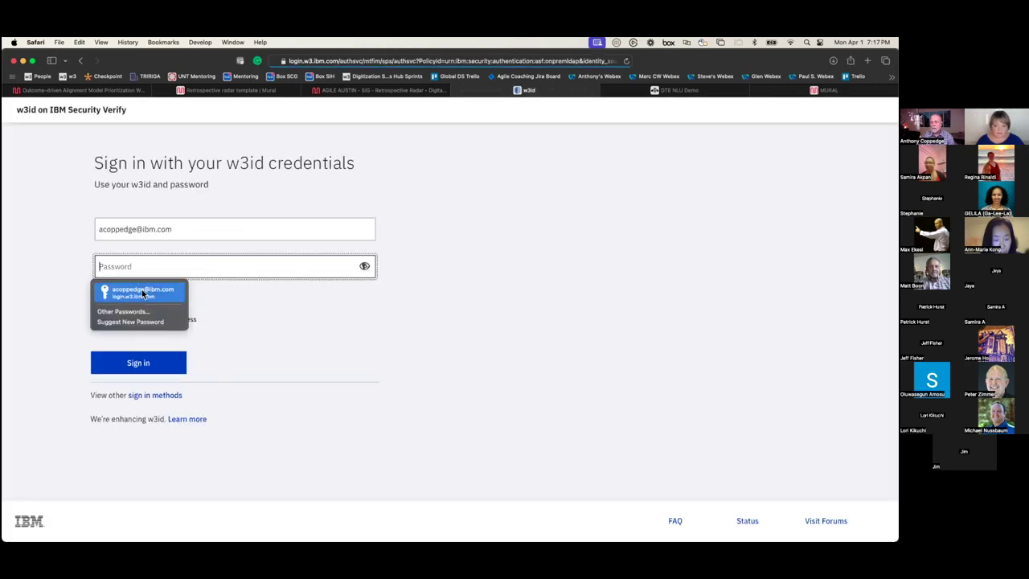
{"action": "left_click", "coordinate": [141, 291]}
{"action": "type", "text": "*"}
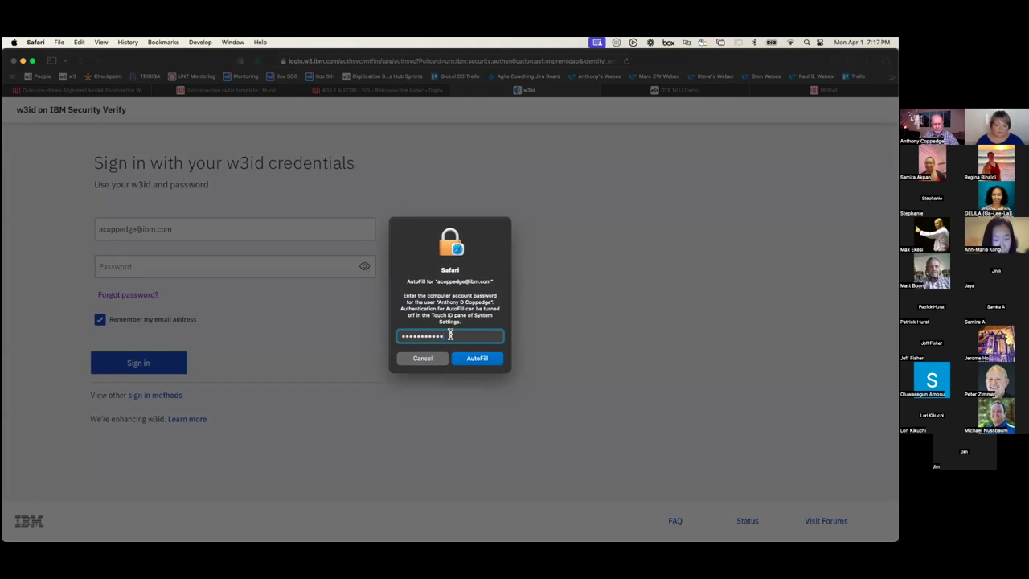
{"action": "key", "text": "Return"}
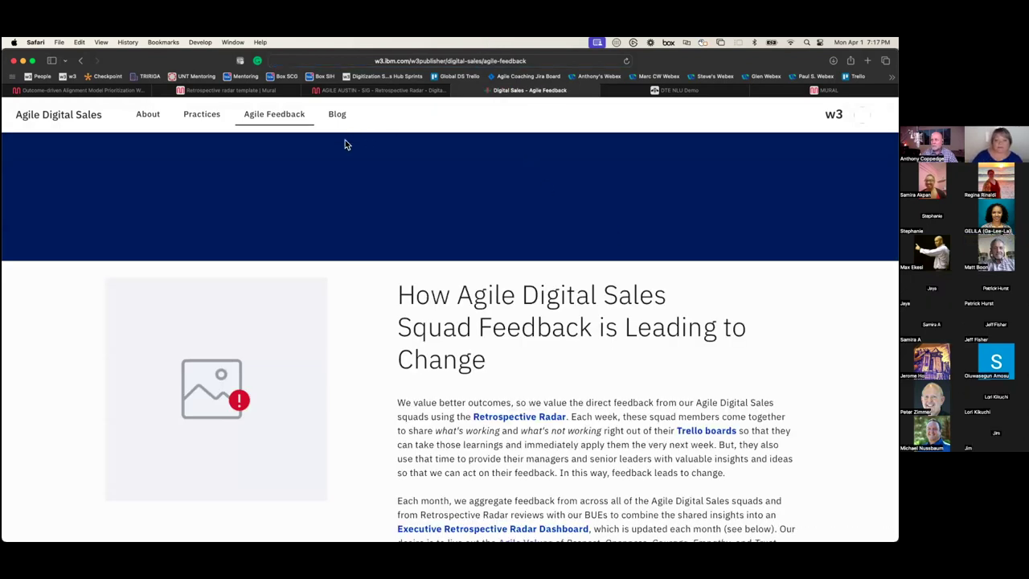
Step: Reload the Agile Feedback page and review its Executive Monthly Retrospective Radar Dashboard section
{"action": "scroll", "coordinate": [618, 223], "scroll_direction": "down", "scroll_amount": 3}
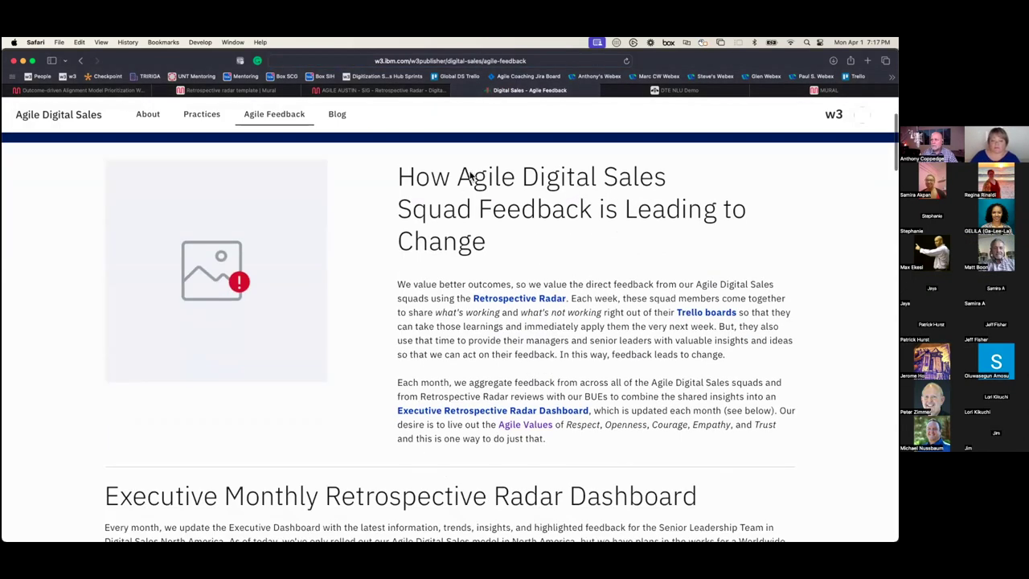
{"action": "left_click", "coordinate": [624, 59]}
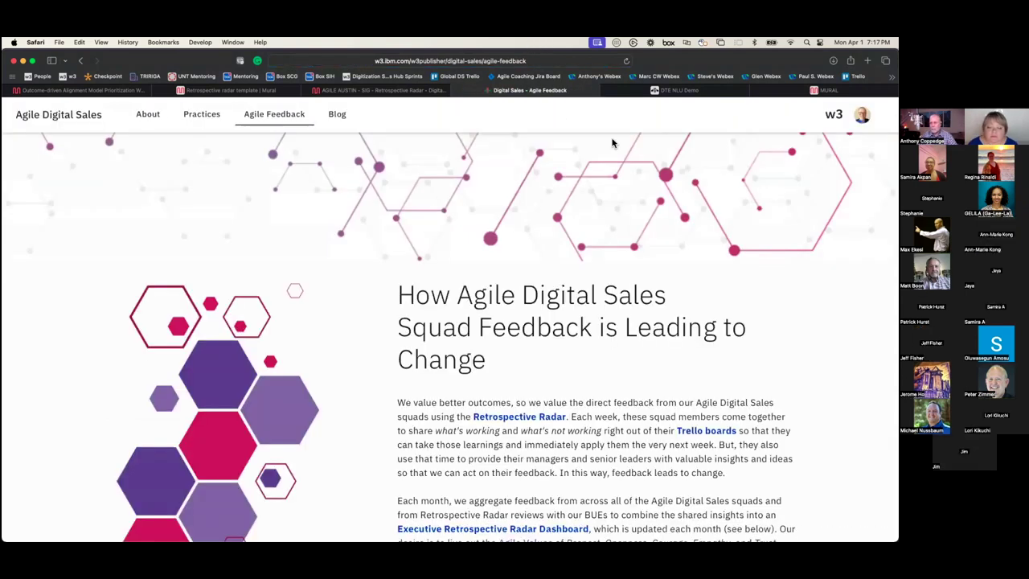
{"action": "scroll", "coordinate": [583, 161], "scroll_direction": "down", "scroll_amount": 5}
{"action": "scroll", "coordinate": [583, 161], "scroll_direction": "down", "scroll_amount": 10}
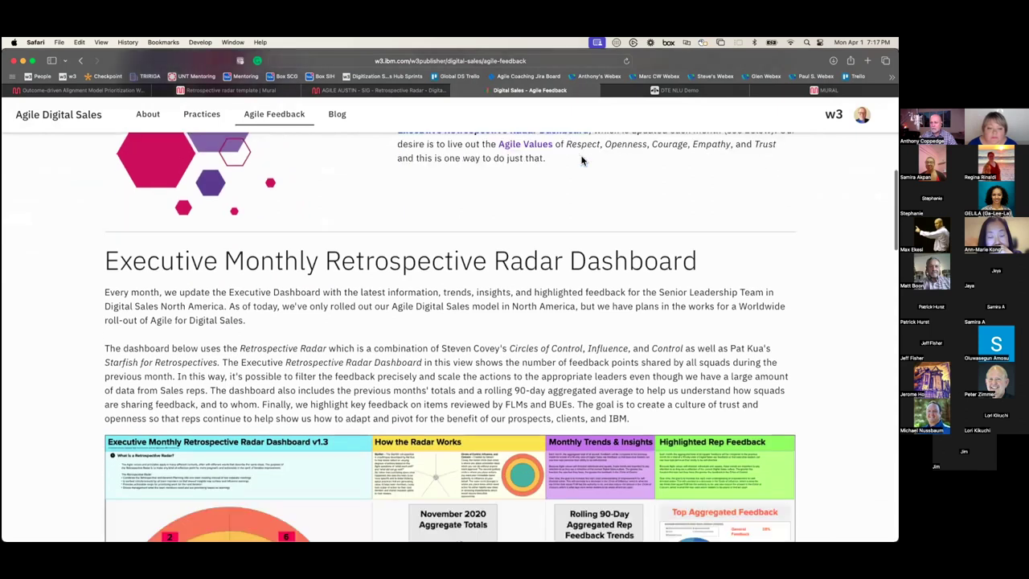
Step: Examine the Executive Monthly Retrospective Radar Dashboard graphic, from the radar circles and aggregate totals to the top aggregated feedback
{"action": "scroll", "coordinate": [583, 161], "scroll_direction": "down", "scroll_amount": 2}
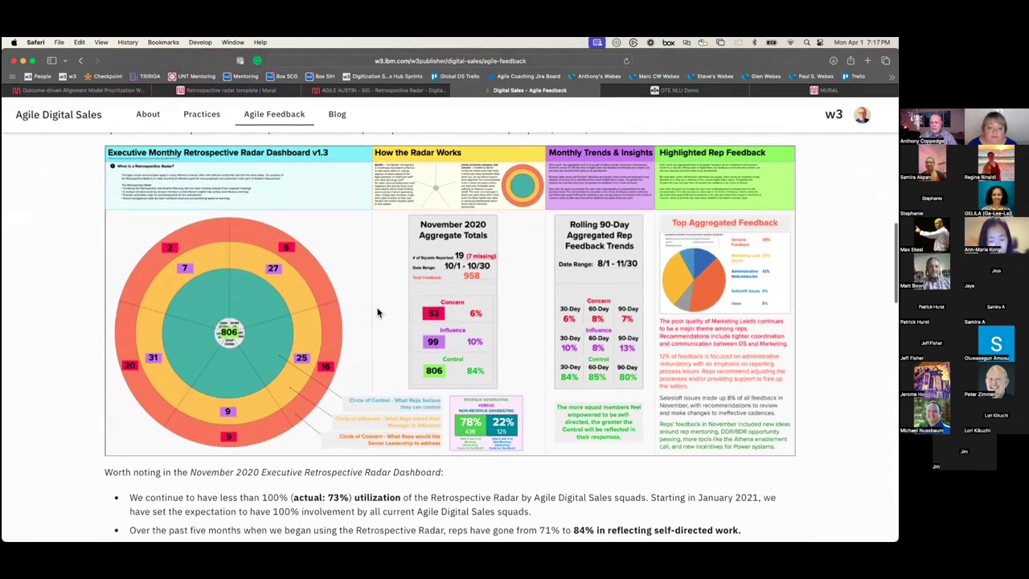
{"action": "scroll", "coordinate": [352, 165], "scroll_direction": "up", "scroll_amount": 1}
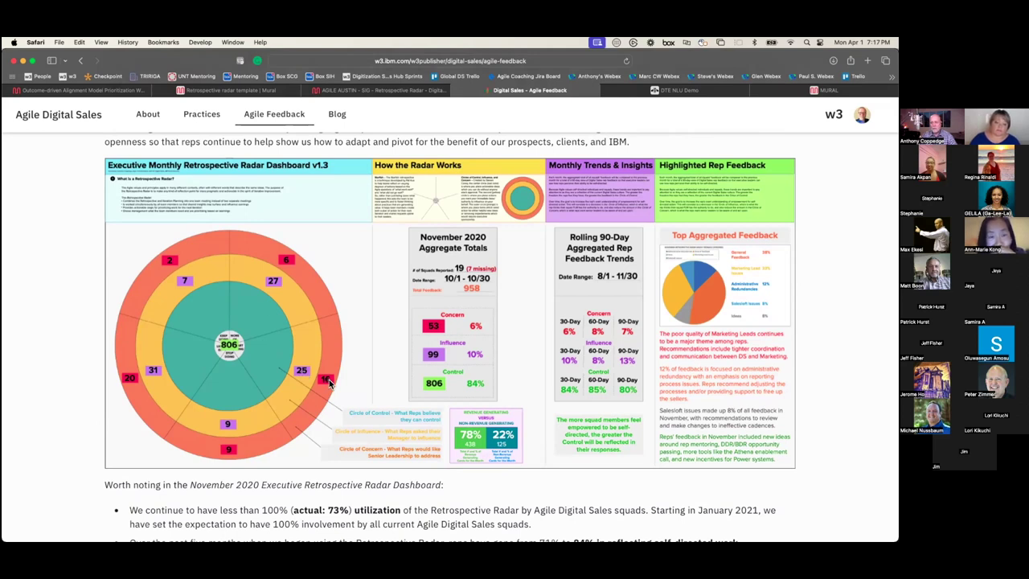
{"action": "scroll", "coordinate": [232, 442], "scroll_direction": "up", "scroll_amount": 1}
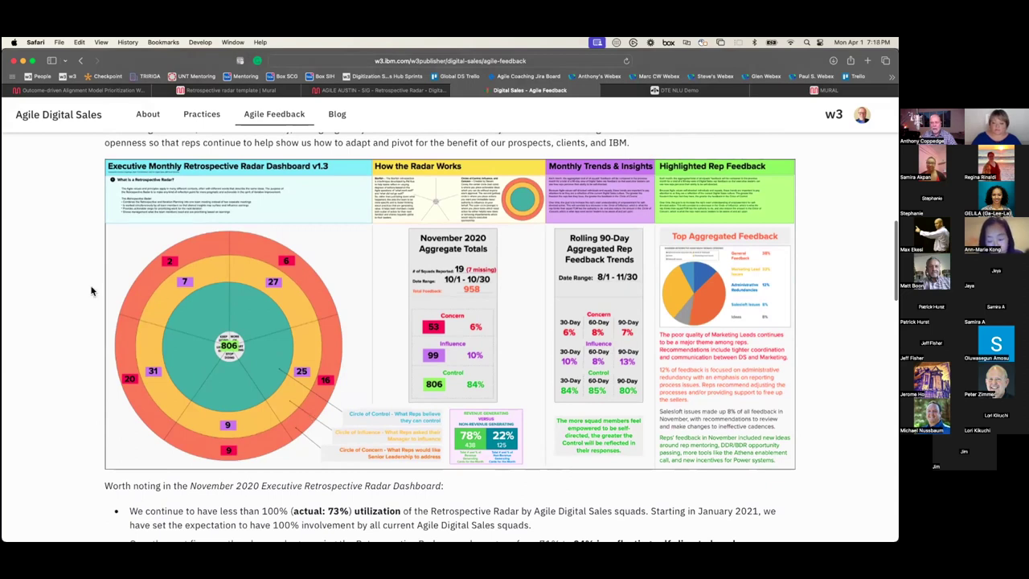
{"action": "scroll", "coordinate": [378, 310], "scroll_direction": "up", "scroll_amount": 1}
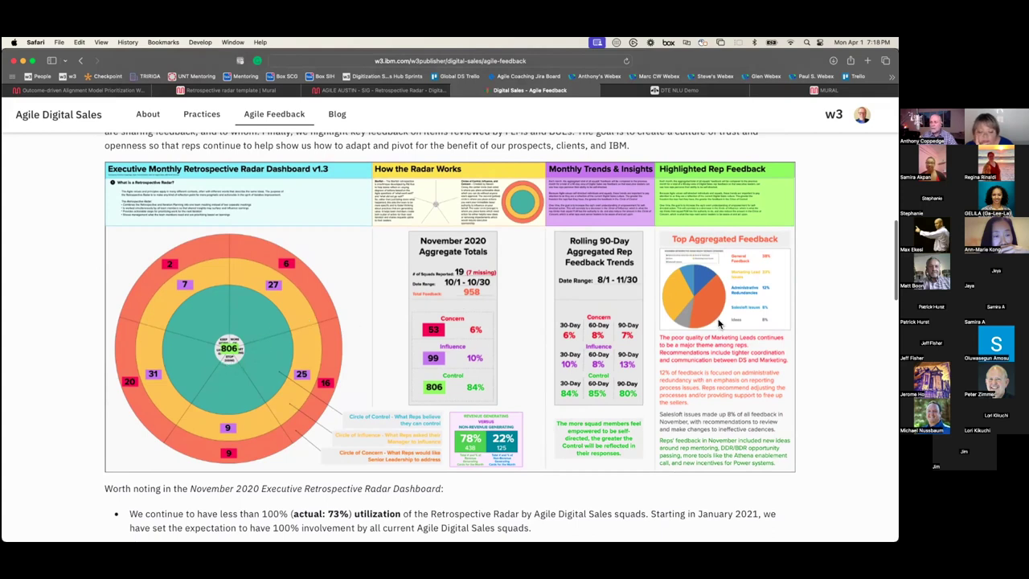
Step: Return to the Watson Natural Language Understanding demo and review the keywords extracted from the feedback text
{"action": "left_click", "coordinate": [664, 93]}
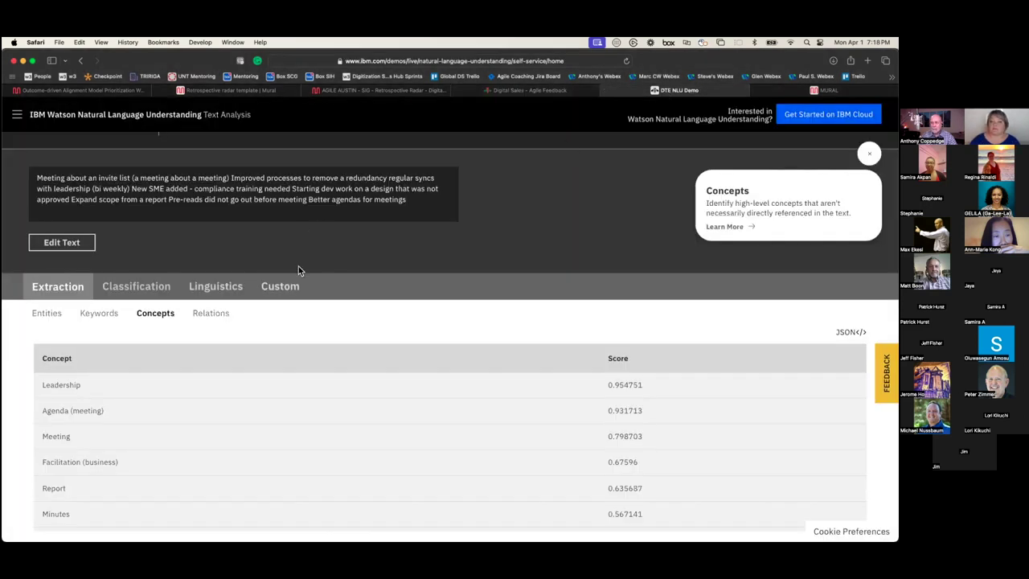
{"action": "left_click", "coordinate": [105, 314]}
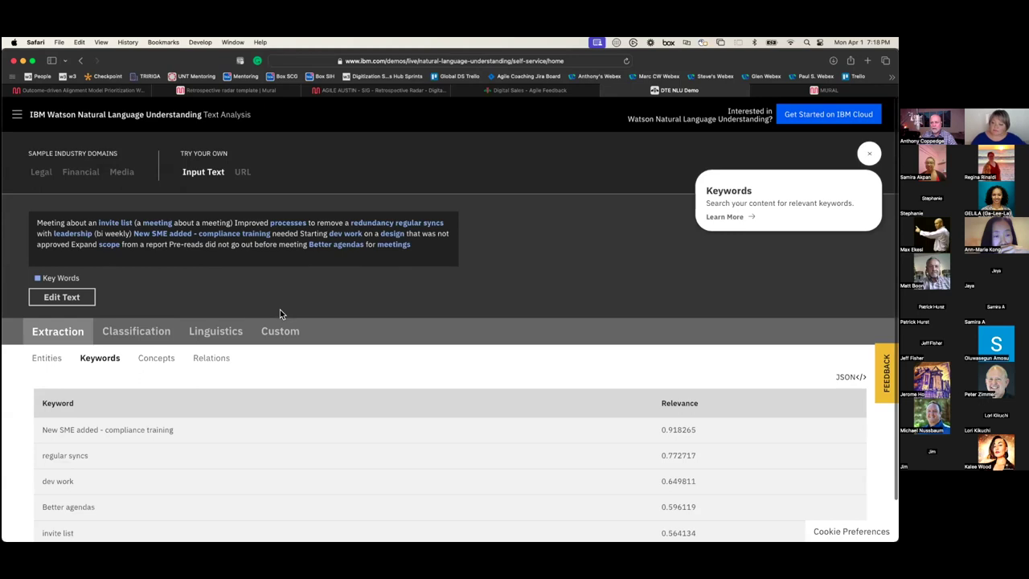
{"action": "scroll", "coordinate": [322, 290], "scroll_direction": "down", "scroll_amount": 2}
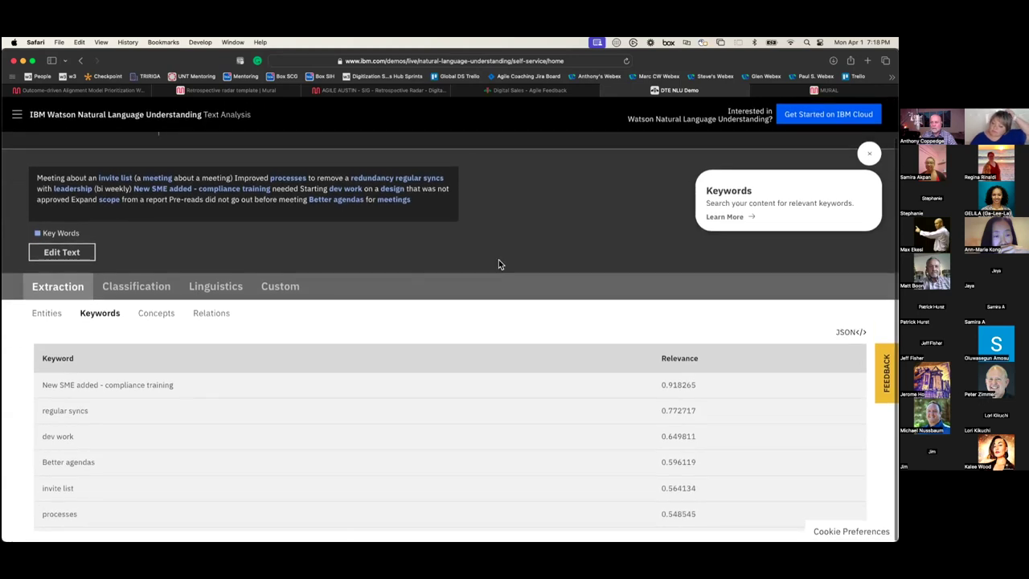
Step: Go back to the Agile Feedback page and review the emotion and sentiment scores in the Rep Feedback Analysis section
{"action": "key", "text": "ctrl+Tab"}
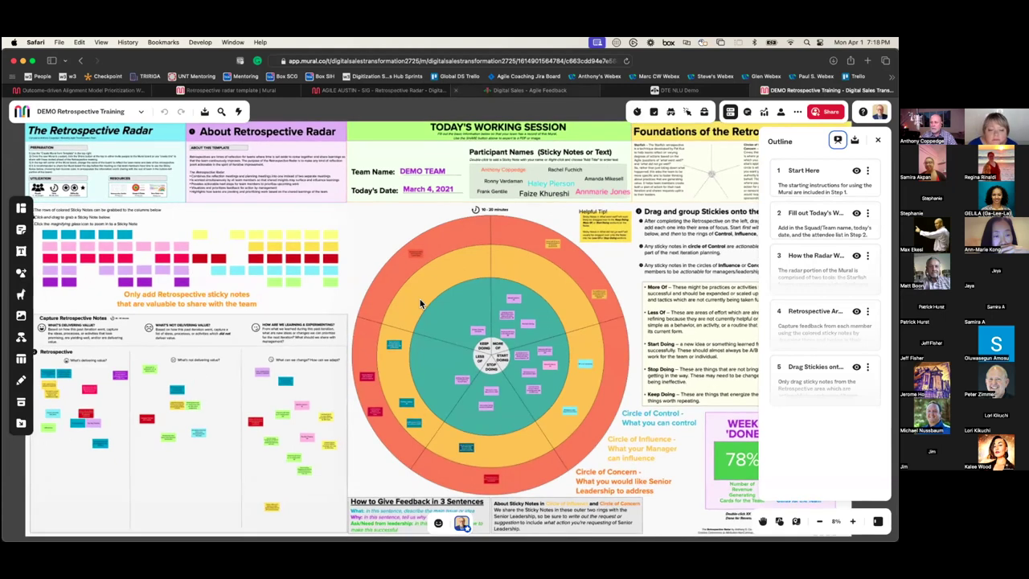
{"action": "key", "text": "ctrl+shift+Tab"}
{"action": "key", "text": "ctrl+shift+Tab"}
{"action": "scroll", "coordinate": [259, 221], "scroll_direction": "down", "scroll_amount": 10}
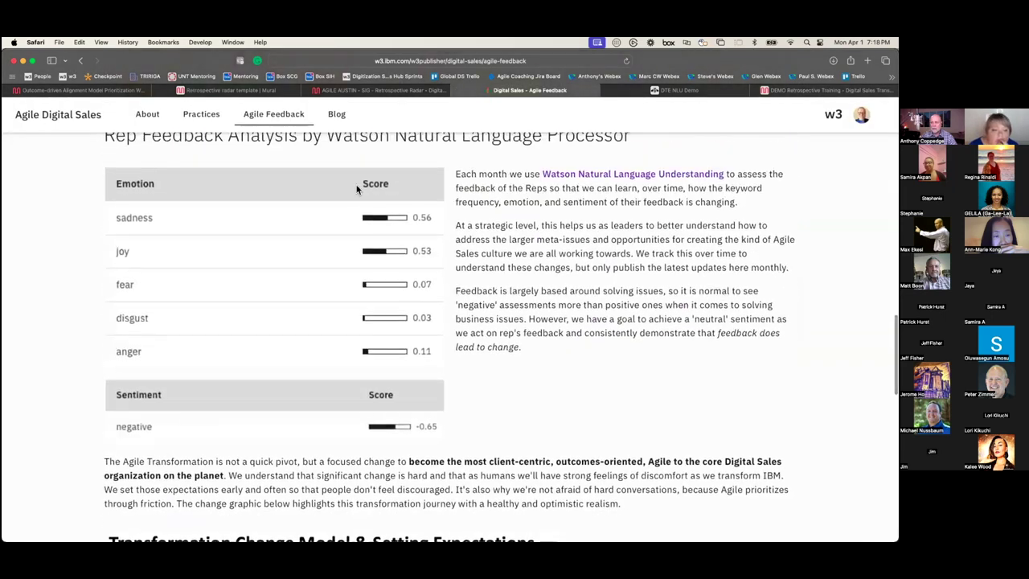
{"action": "scroll", "coordinate": [423, 183], "scroll_direction": "up", "scroll_amount": 1}
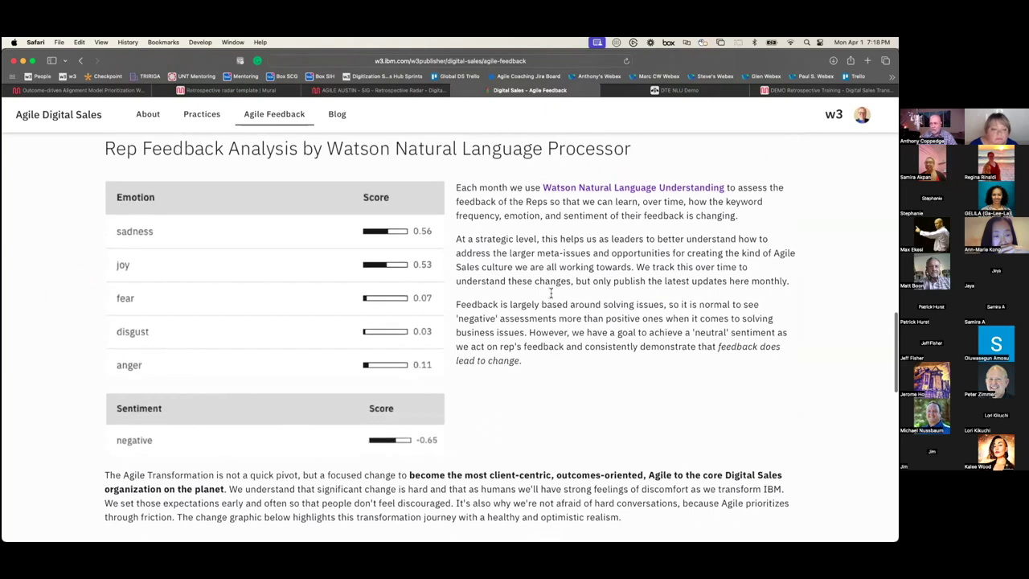
Step: Review the Transformation Change Model and the planned dashboard updates, and return to the introduction of the Agile Feedback page
{"action": "scroll", "coordinate": [558, 235], "scroll_direction": "down", "scroll_amount": 3}
{"action": "scroll", "coordinate": [558, 234], "scroll_direction": "down", "scroll_amount": 3}
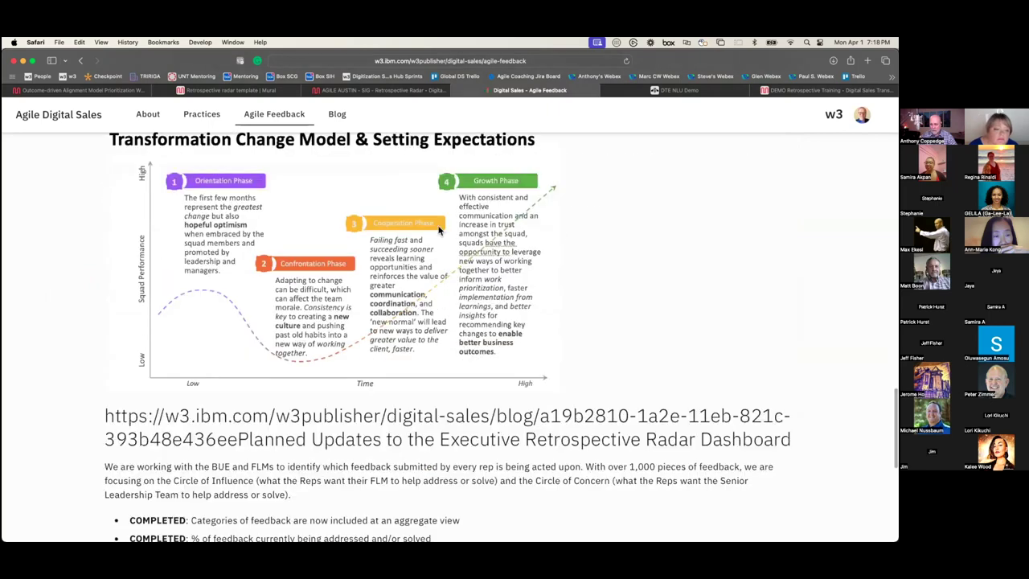
{"action": "scroll", "coordinate": [547, 213], "scroll_direction": "down", "scroll_amount": 5}
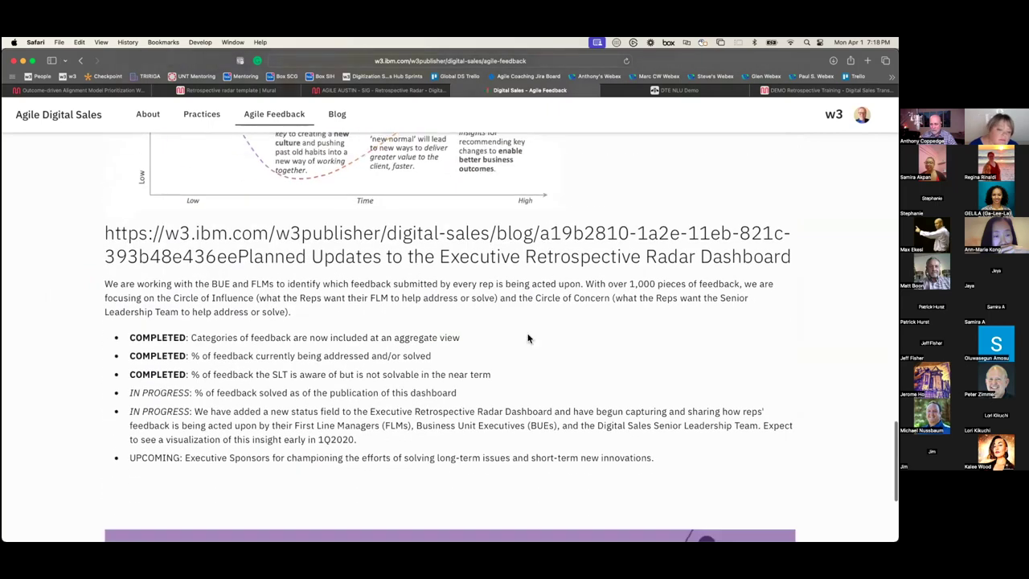
{"action": "scroll", "coordinate": [515, 369], "scroll_direction": "up", "scroll_amount": 10}
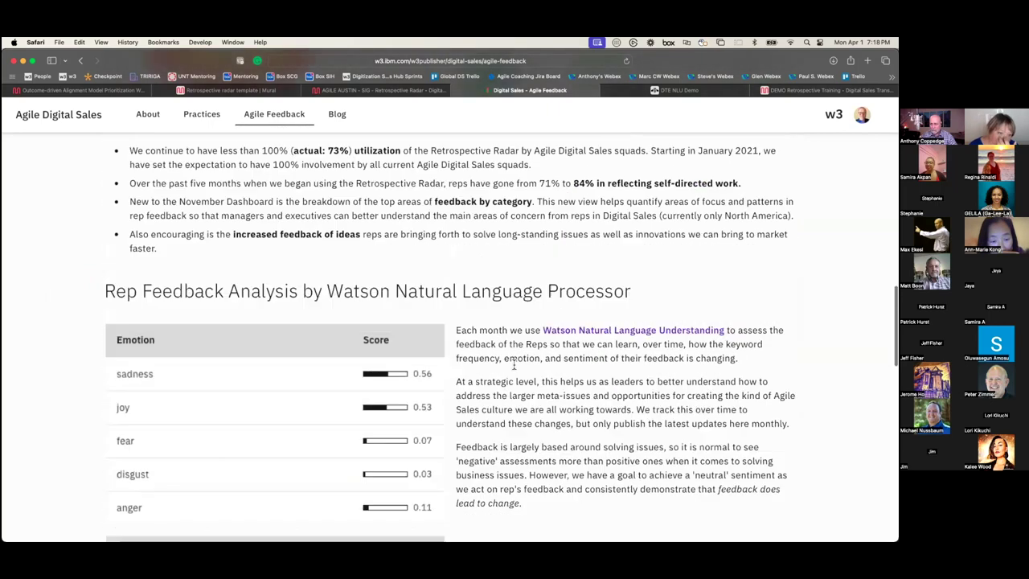
{"action": "scroll", "coordinate": [450, 337], "scroll_direction": "up", "scroll_amount": 6}
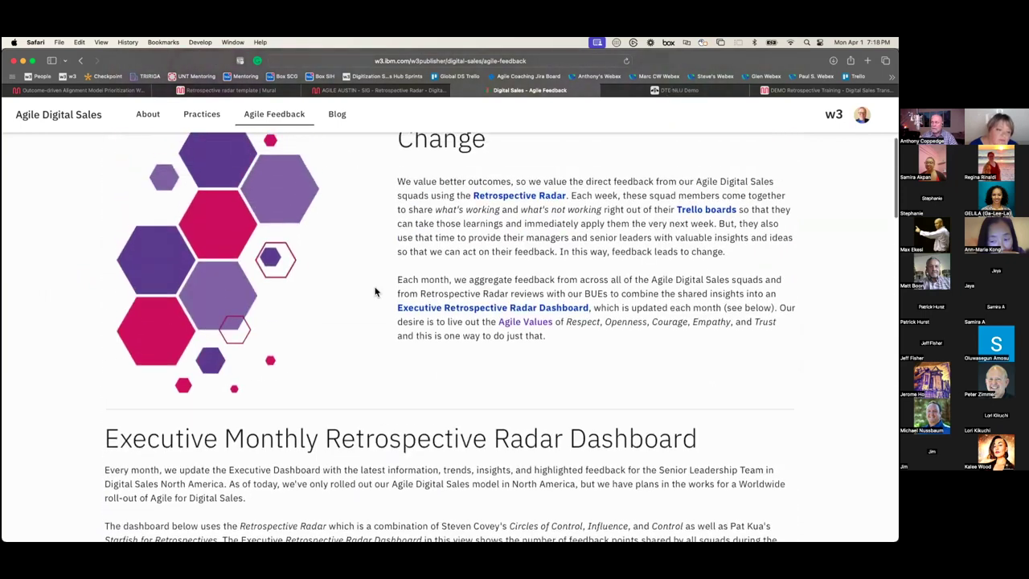
Step: Switch to the DEMO Retrospective Training mural and examine its retrospective notes and the radar circles
{"action": "key", "text": "ctrl+Tab"}
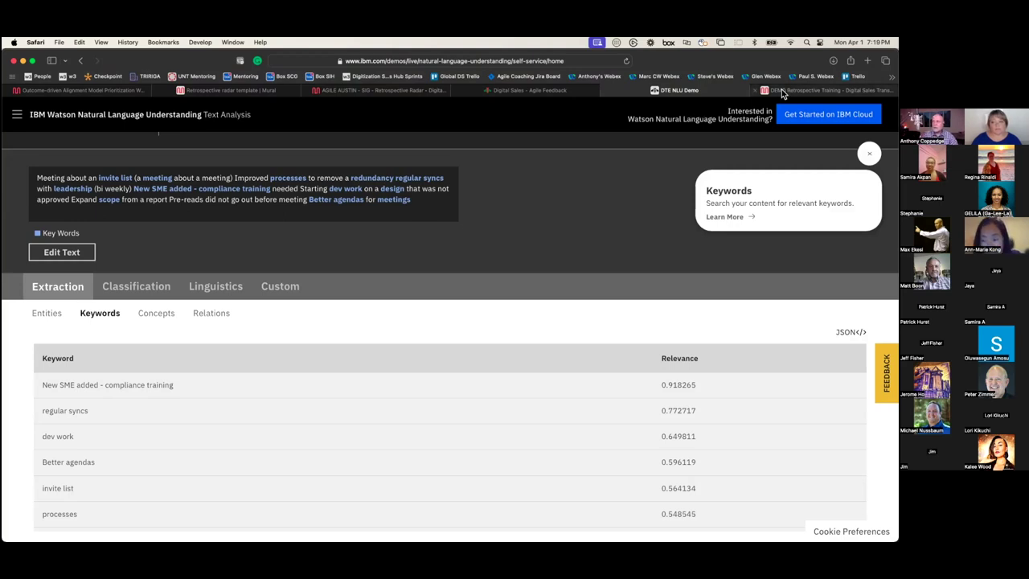
{"action": "key", "text": "ctrl+Tab"}
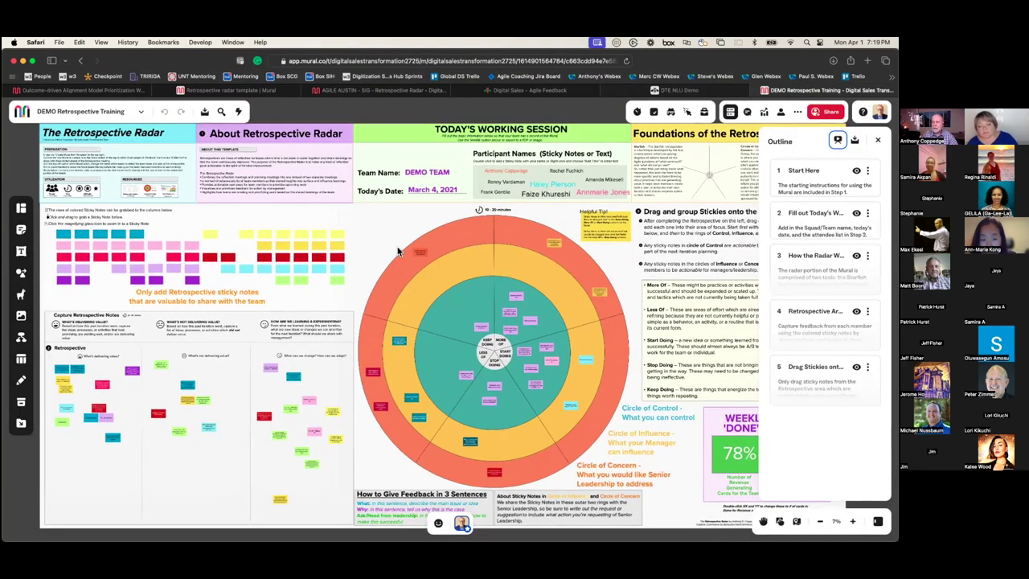
{"action": "scroll", "coordinate": [362, 281], "scroll_direction": "left", "scroll_amount": 3}
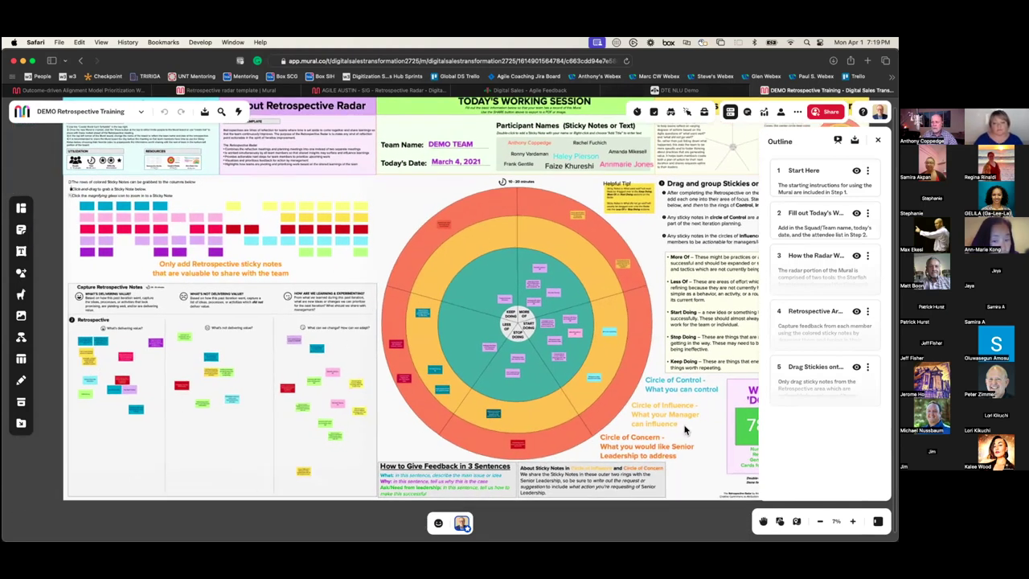
{"action": "scroll", "coordinate": [451, 218], "scroll_direction": "right", "scroll_amount": 2}
{"action": "scroll", "coordinate": [451, 218], "scroll_direction": "right", "scroll_amount": 2}
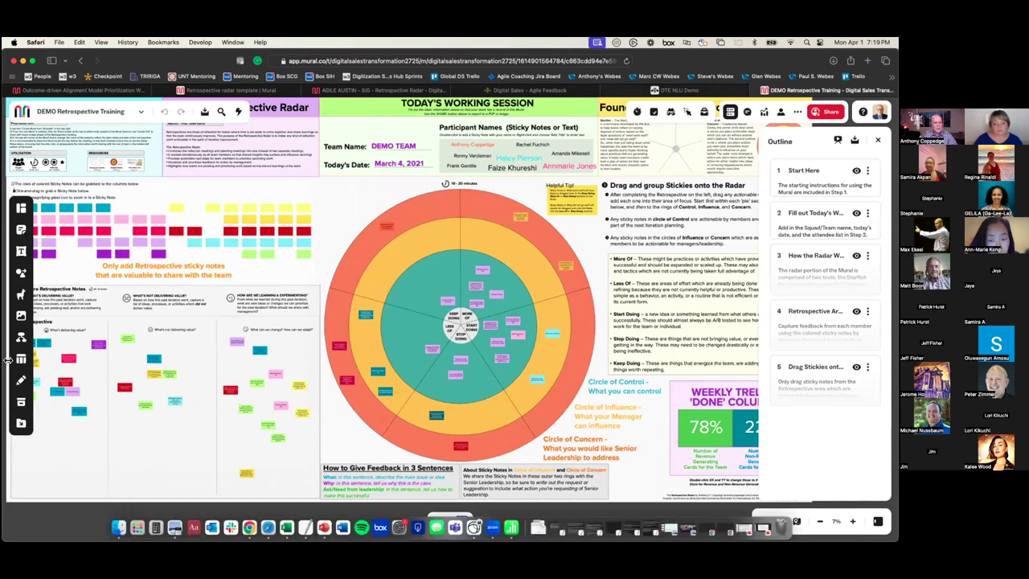
Step: Switch to the GROWTH PROGRAM RETRO EXCEL DASHBOARD workbook in Excel and review its Details table, status totals and filter slicers
{"action": "key", "text": "super+Tab"}
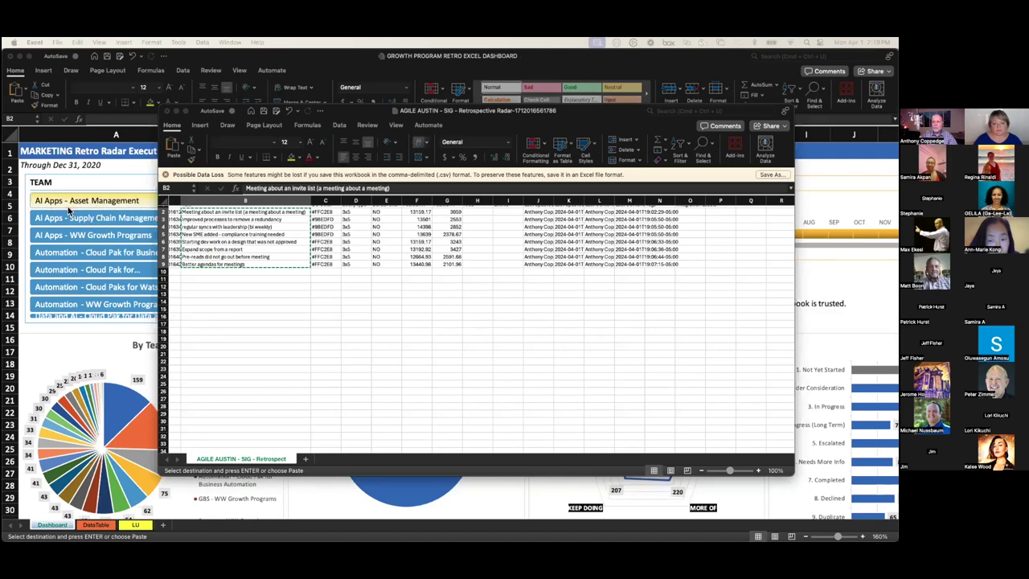
{"action": "left_click", "coordinate": [112, 352]}
{"action": "scroll", "coordinate": [236, 354], "scroll_direction": "down", "scroll_amount": 15}
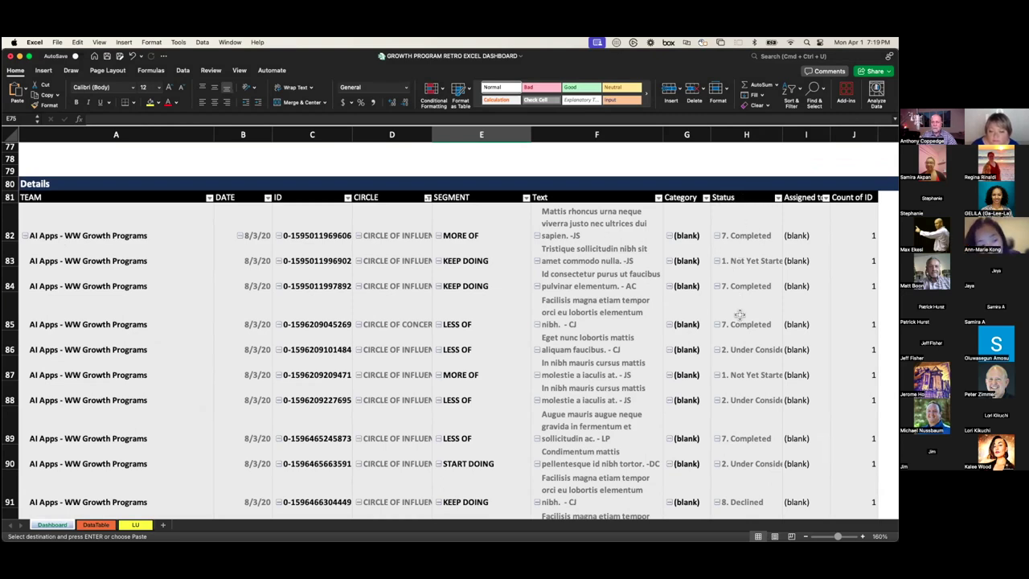
{"action": "scroll", "coordinate": [740, 315], "scroll_direction": "up", "scroll_amount": 5}
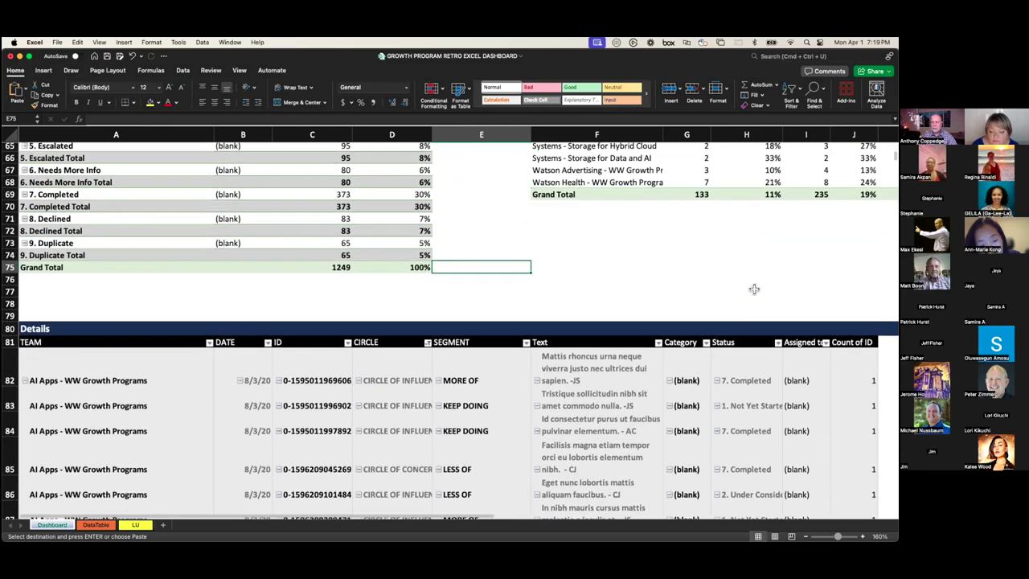
{"action": "scroll", "coordinate": [747, 289], "scroll_direction": "up", "scroll_amount": 20}
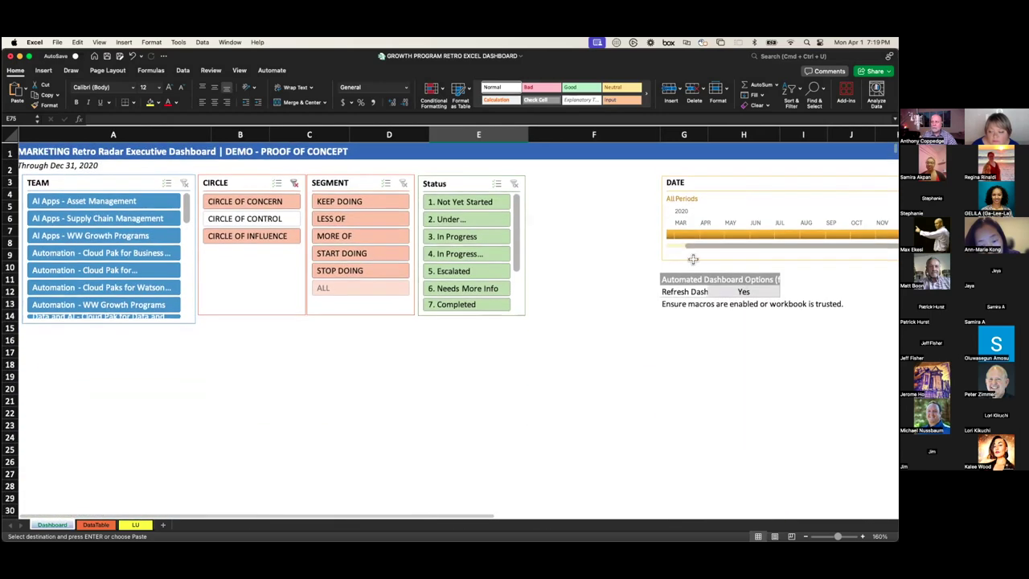